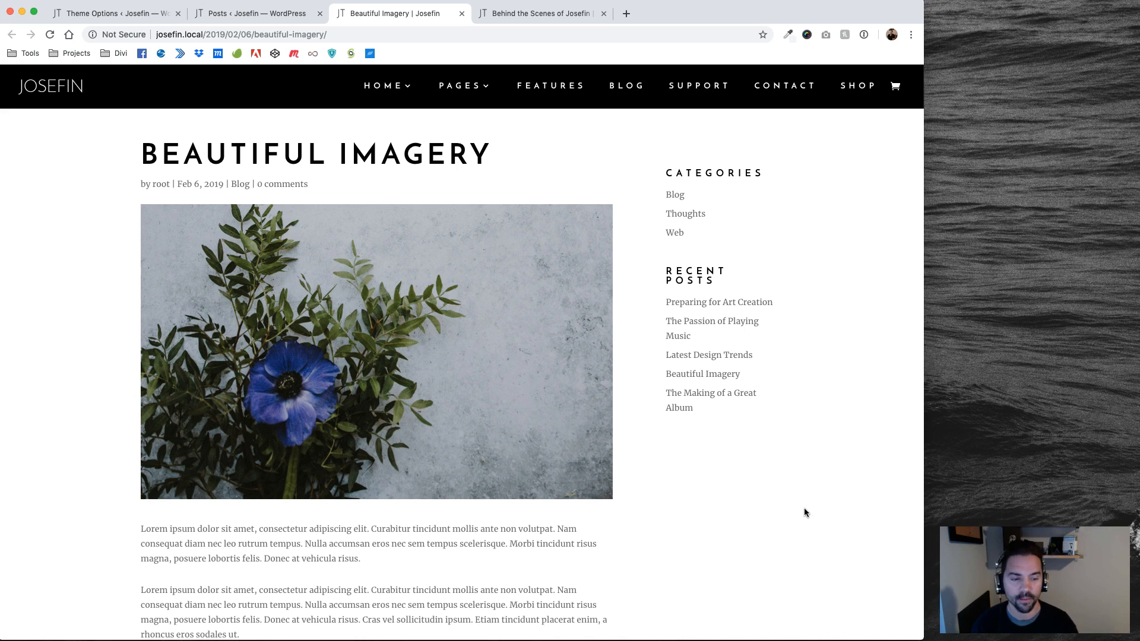
# Step: Look through the "Behind the Scenes of Josefin" post down to its footer, and return to the "Beautiful Imagery" post for comparison
pyautogui.click(546, 14)
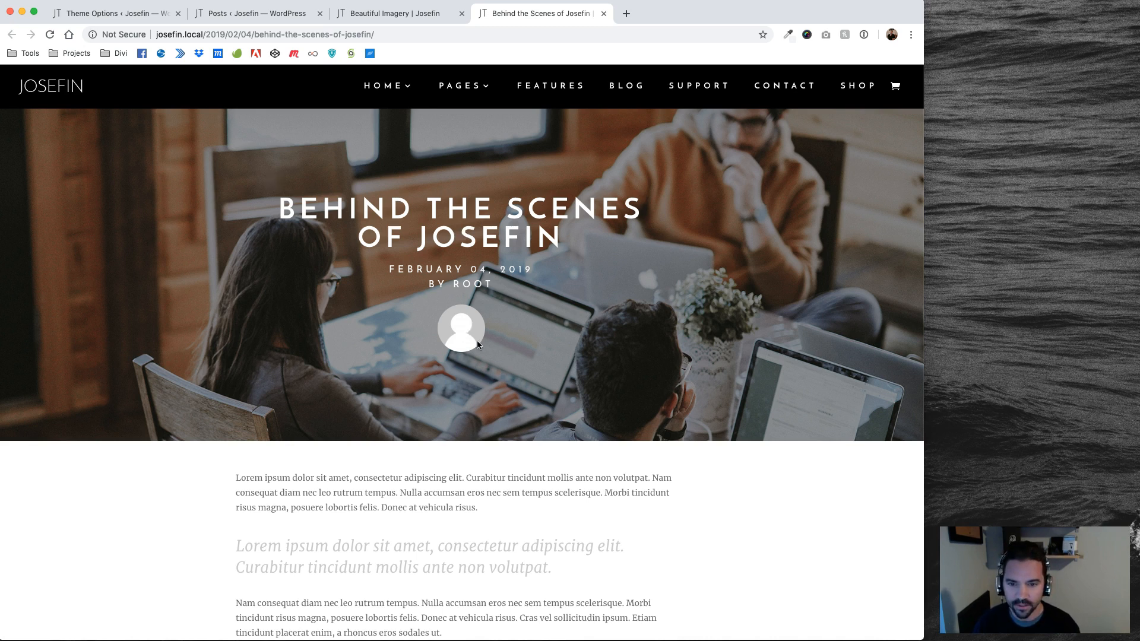
pyautogui.scroll(-10, 676, 356)
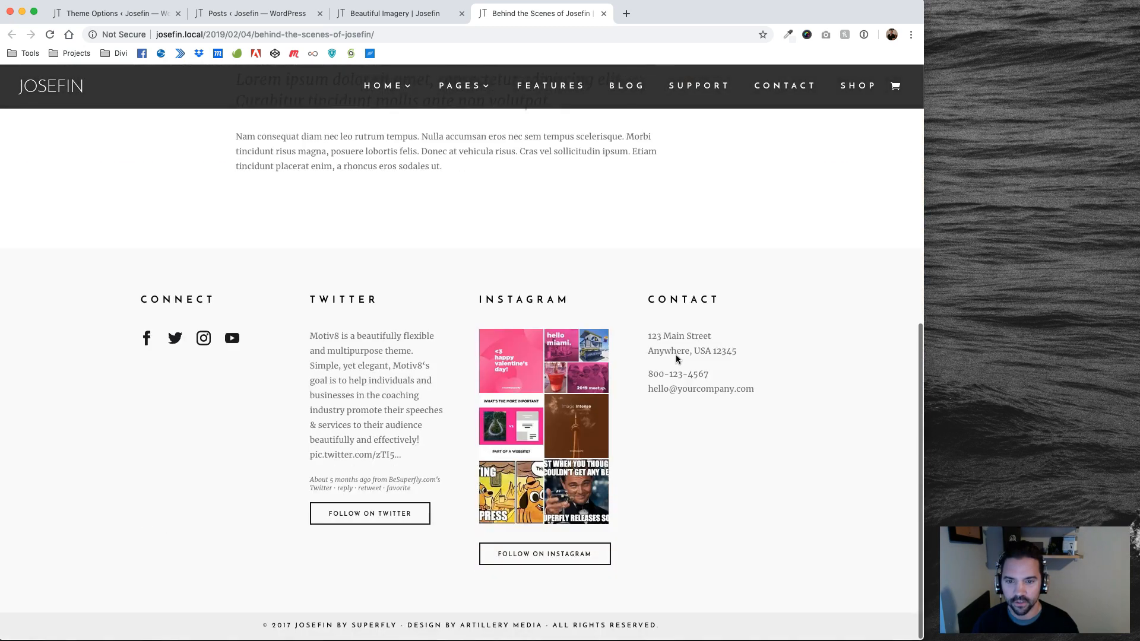
pyautogui.scroll(3, 557, 324)
pyautogui.scroll(6, 557, 325)
pyautogui.click(383, 13)
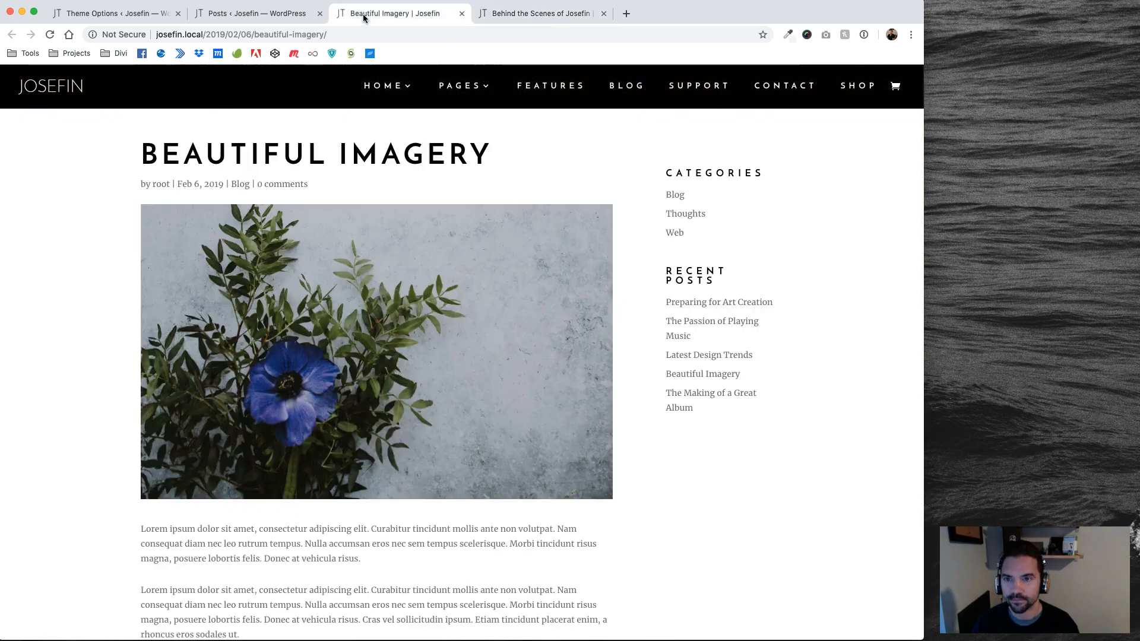
# Step: Create a new WordPress post titled "Test Post"
pyautogui.click(251, 14)
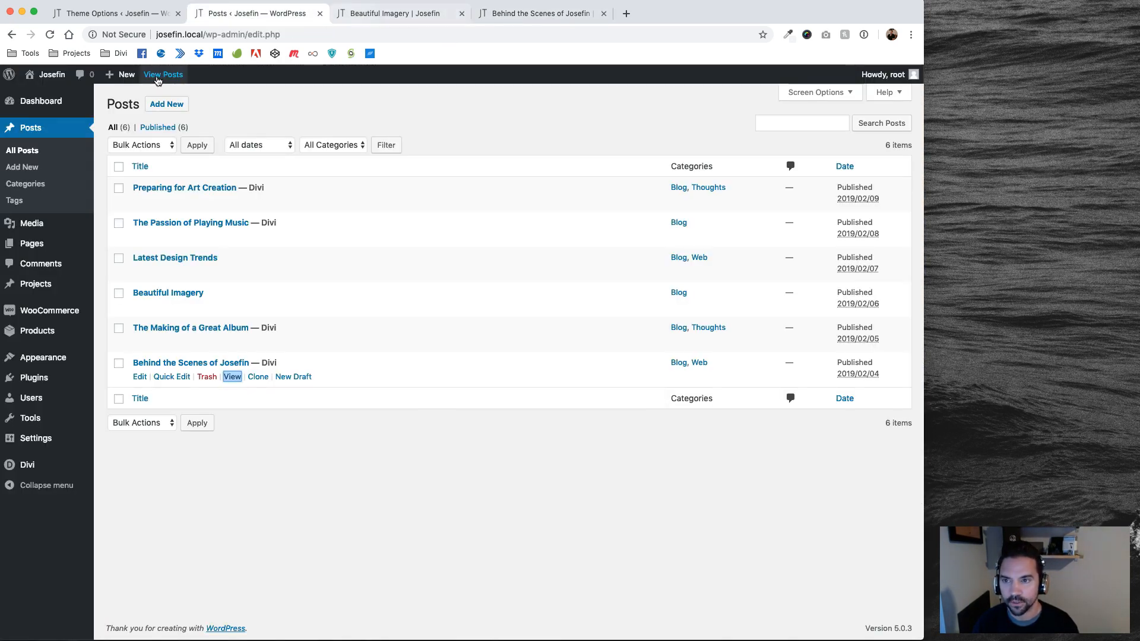
pyautogui.click(178, 105)
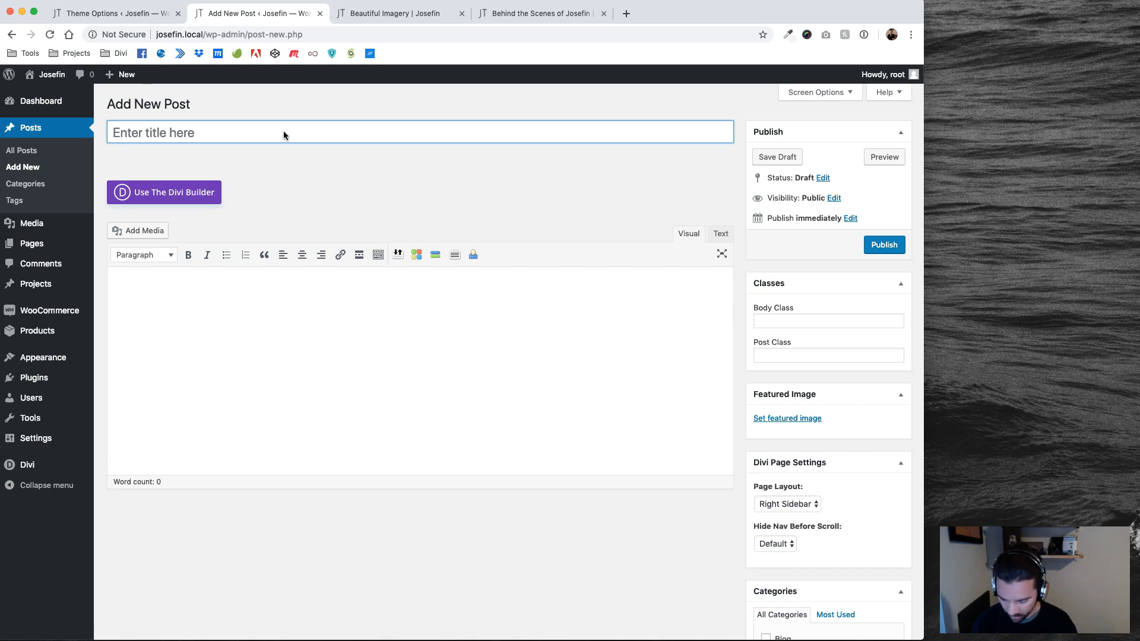
pyautogui.write('Test Post')
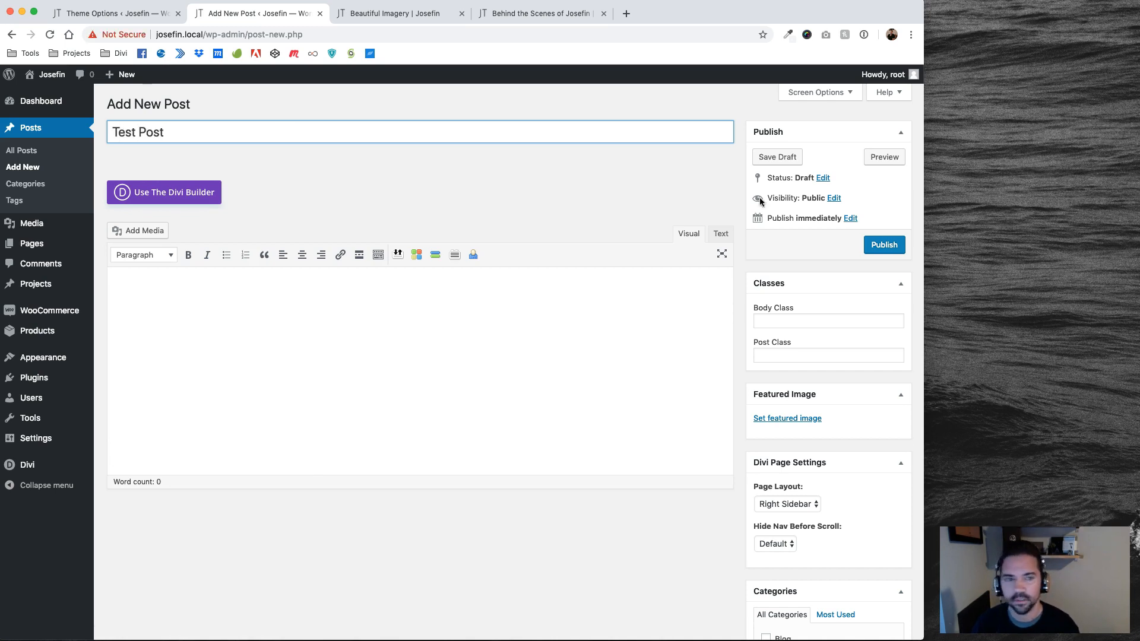
# Step: Fill the post body with two paragraphs of lorem ipsum placeholder text
pyautogui.click(542, 325)
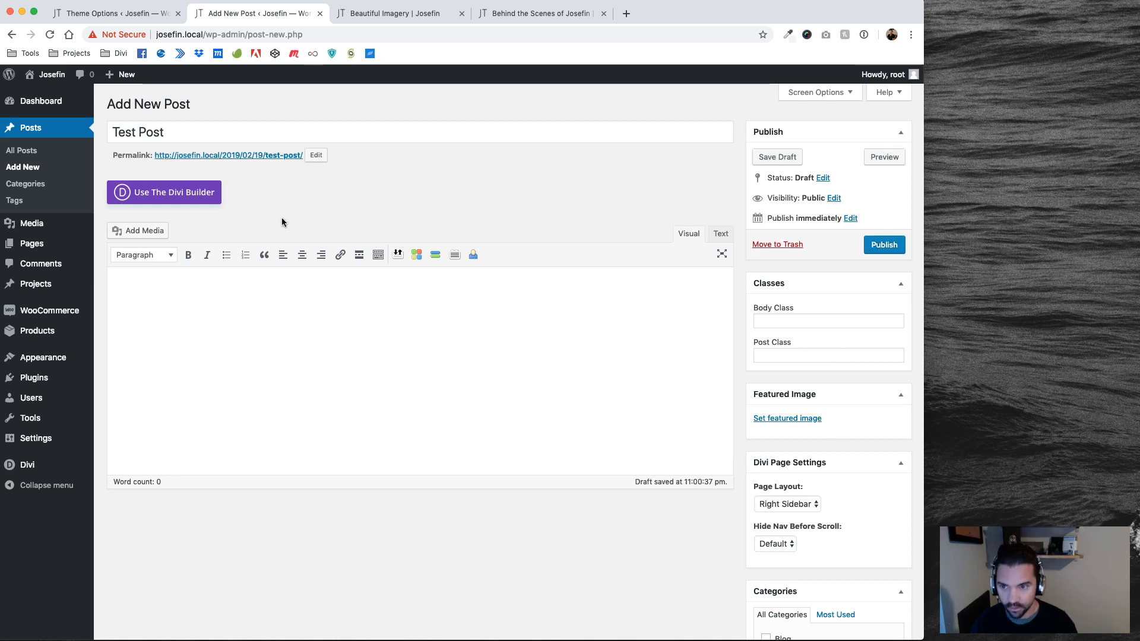
pyautogui.write('lorem')
pyautogui.write('lo')
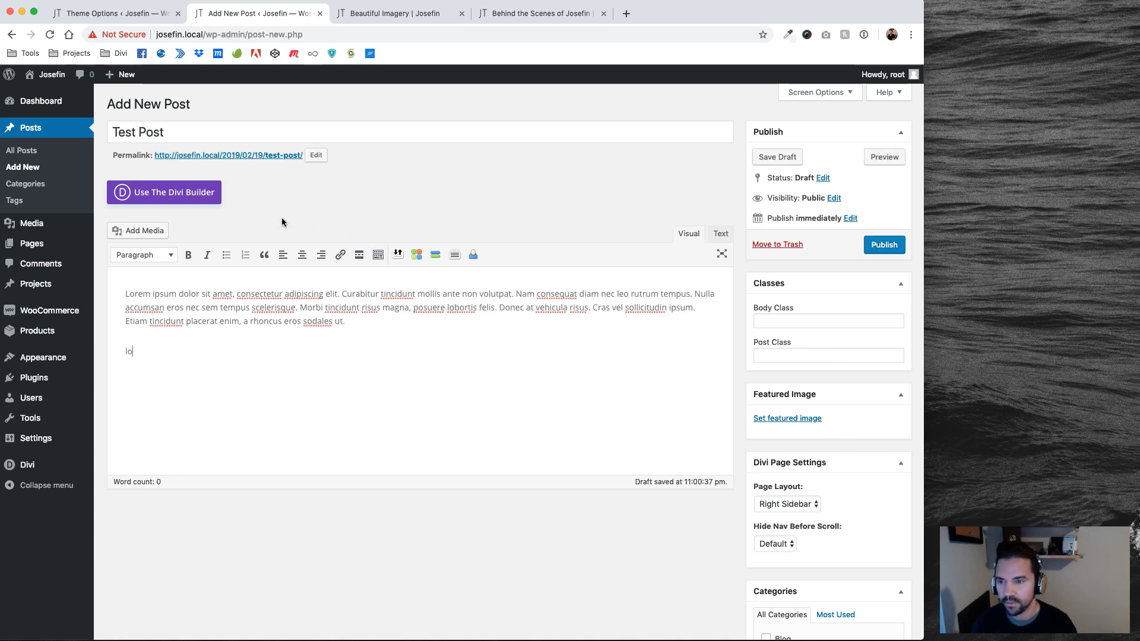
pyautogui.write('rem')
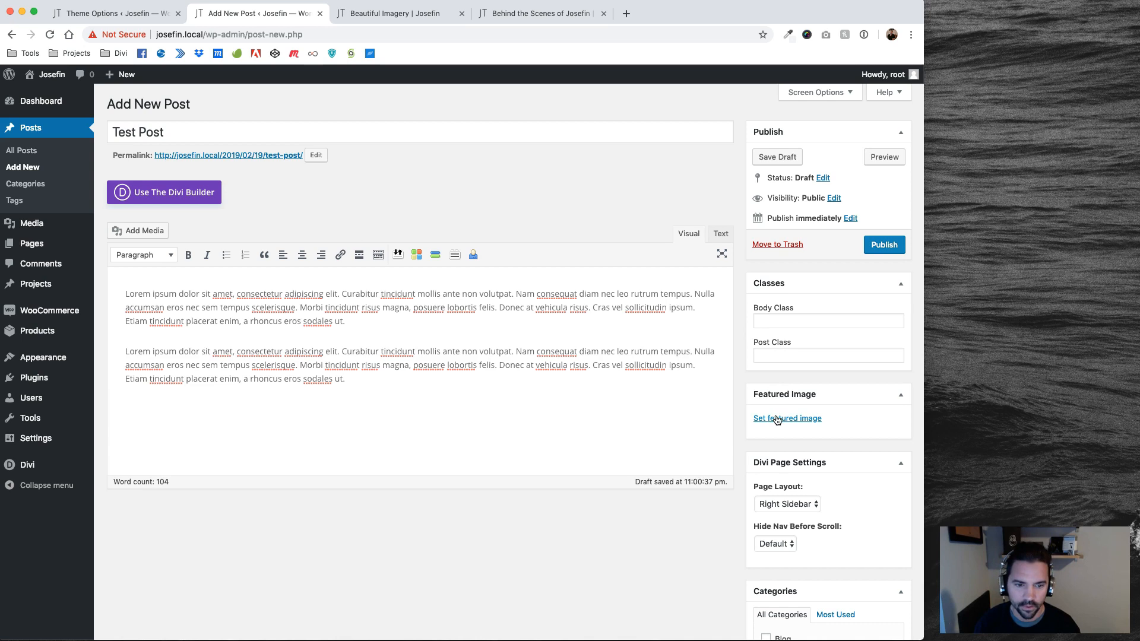
# Step: Set sky.jpg from the media library as the post's featured image
pyautogui.click(777, 418)
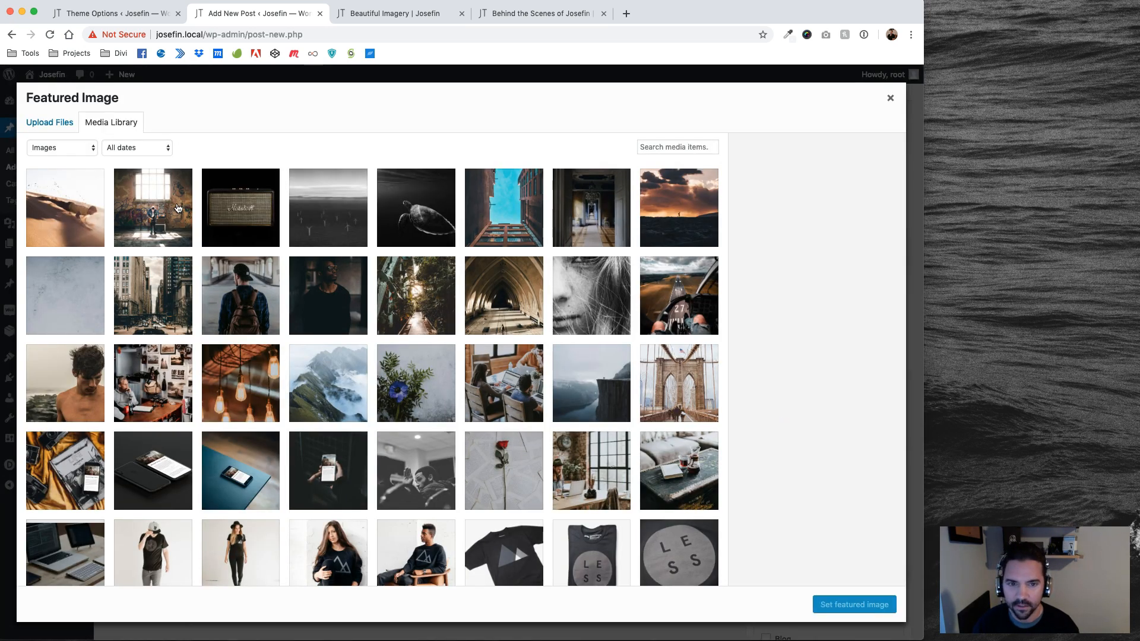
pyautogui.click(497, 210)
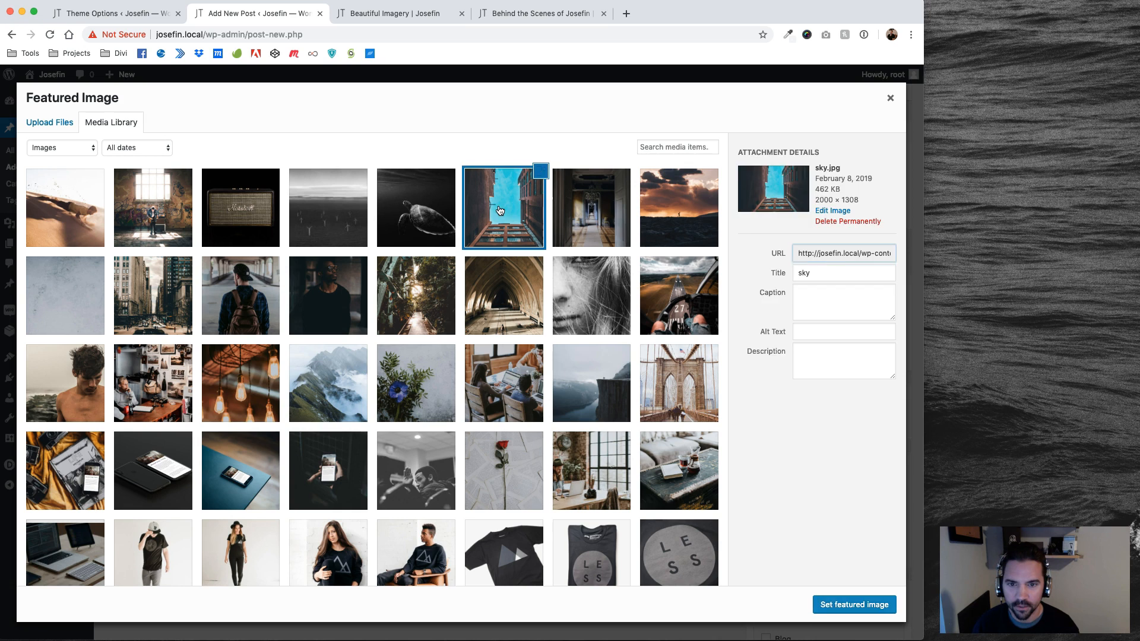
pyautogui.click(841, 604)
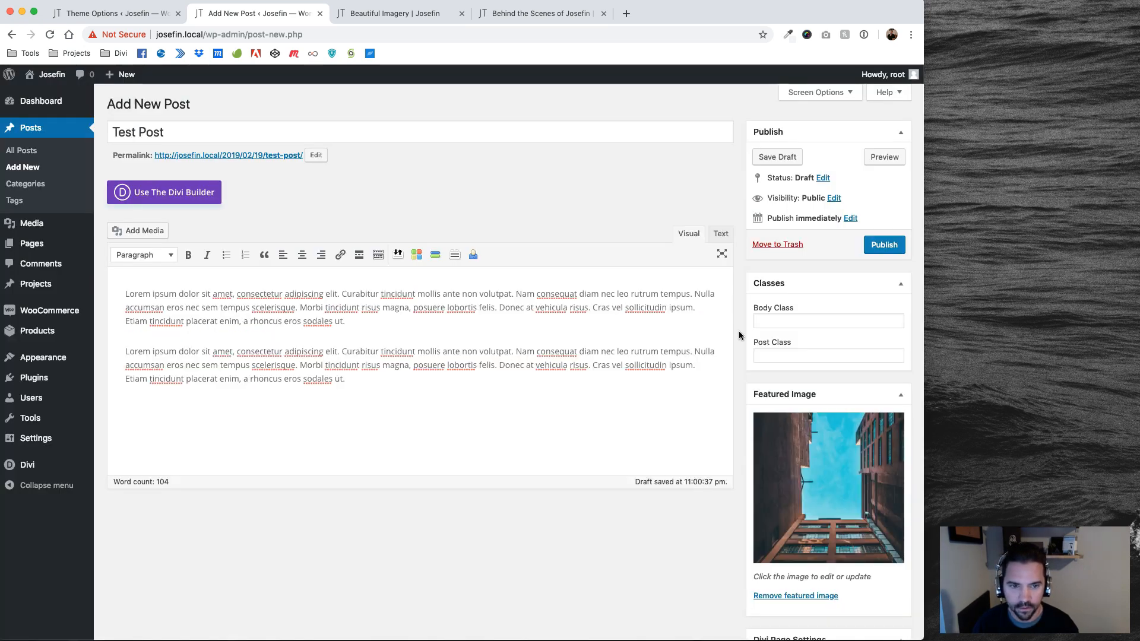
# Step: Publish the post and close the open "Beautiful Imagery" and "Behind the Scenes of Josefin" pages
pyautogui.scroll(-3, 739, 330)
pyautogui.scroll(3, 739, 330)
pyautogui.click(888, 245)
pyautogui.click(425, 18)
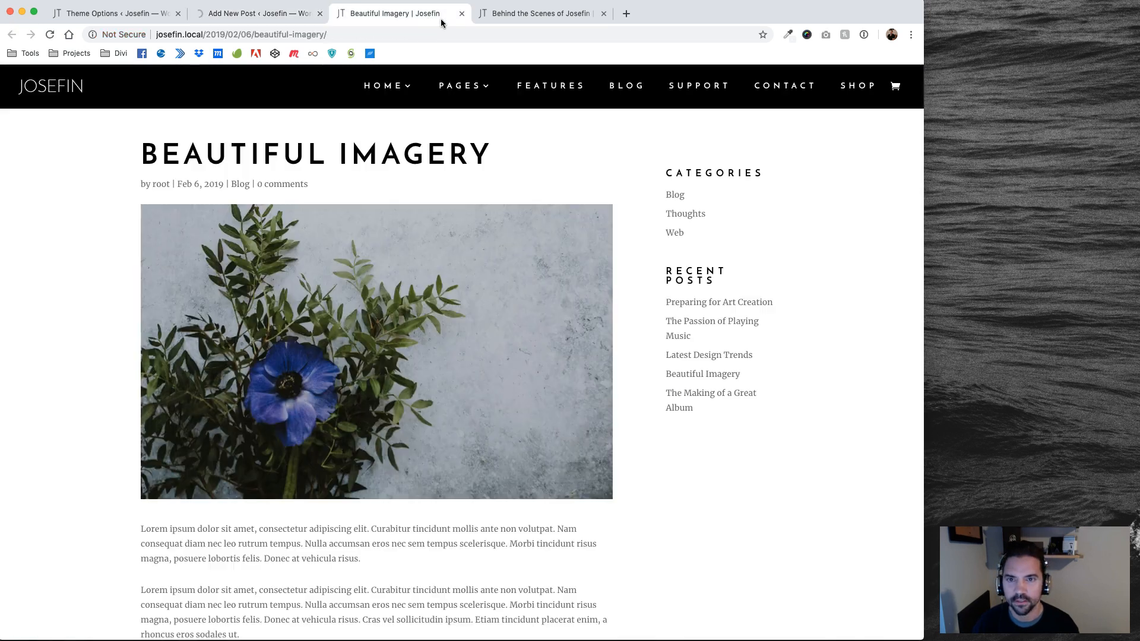
pyautogui.click(462, 14)
pyautogui.click(462, 14)
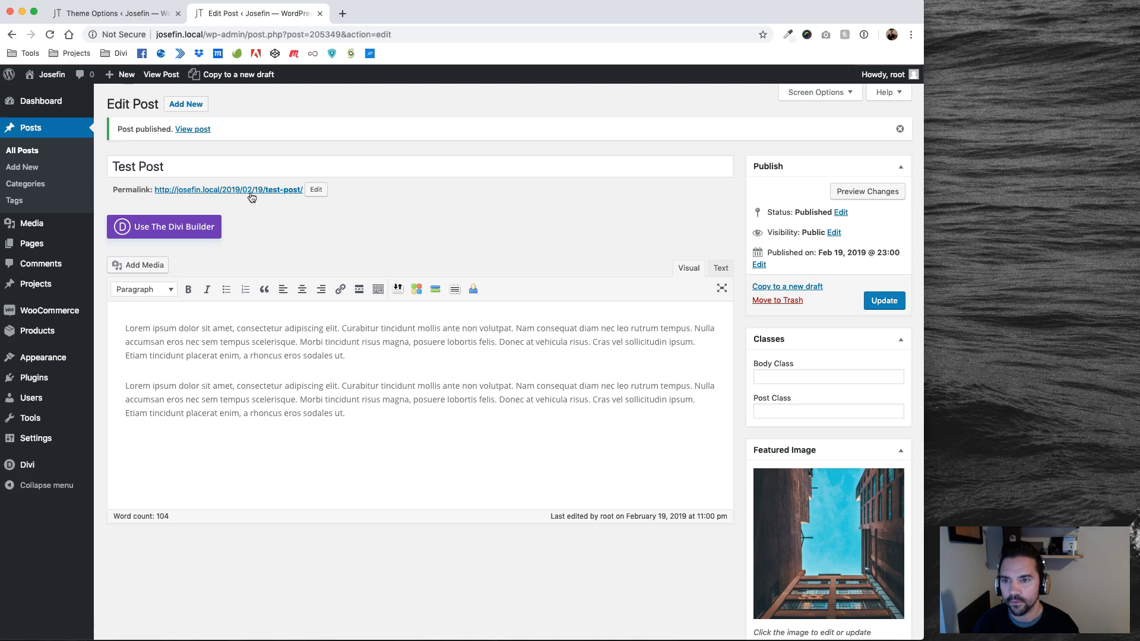
# Step: Open the published Test Post in a new tab and look through its default layout down to the comment form
pyautogui.rightClick(251, 197)
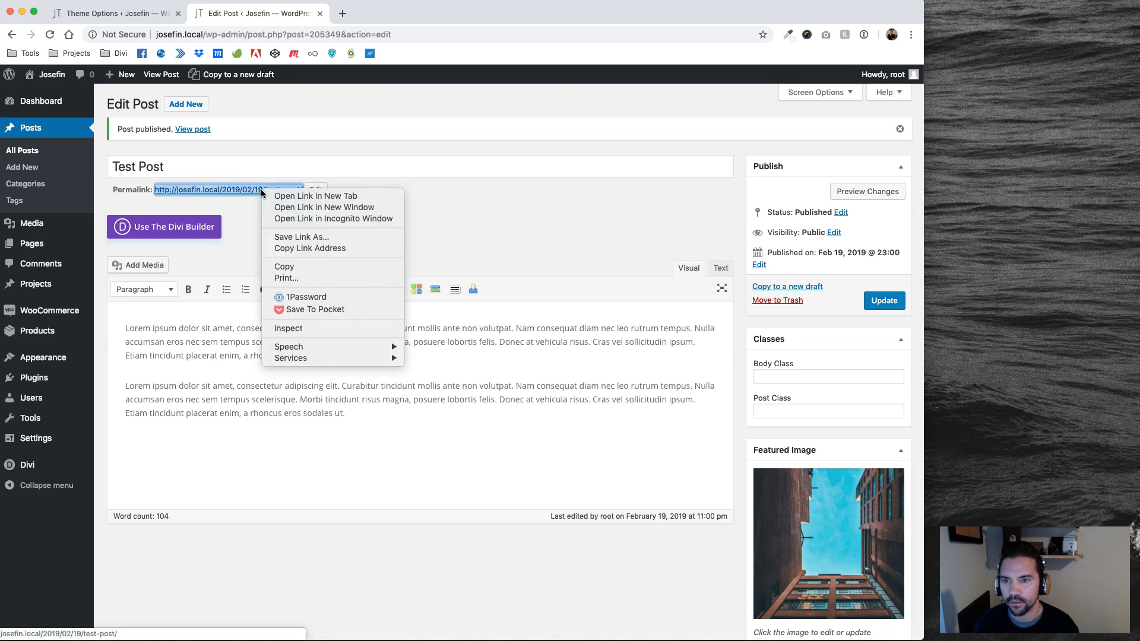
pyautogui.click(274, 197)
pyautogui.click(419, 16)
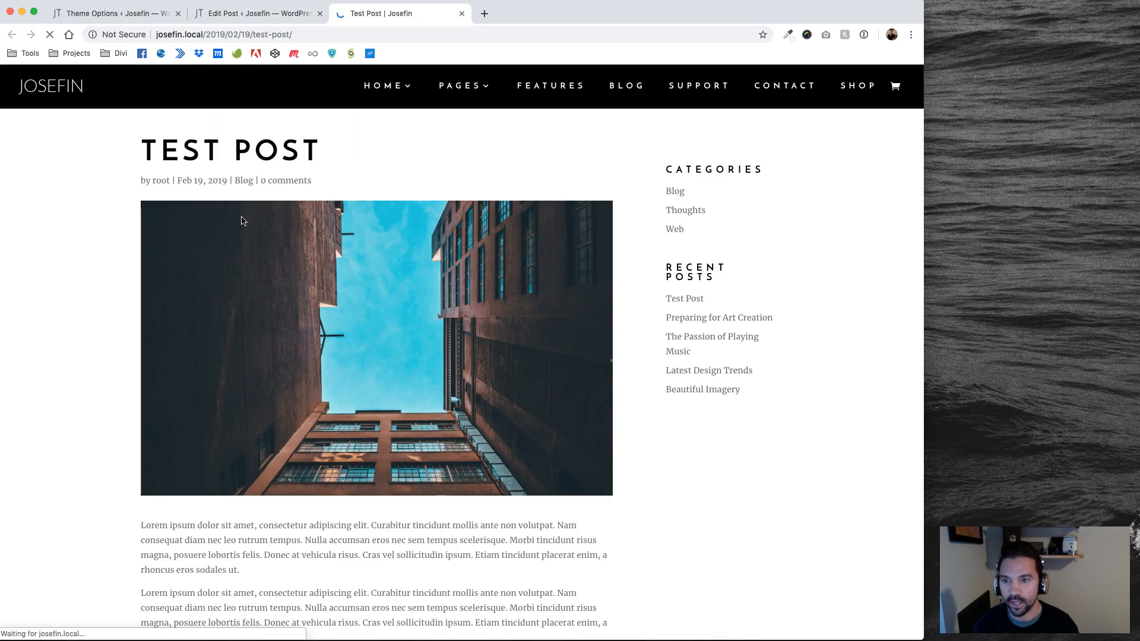
pyautogui.scroll(-8, 449, 368)
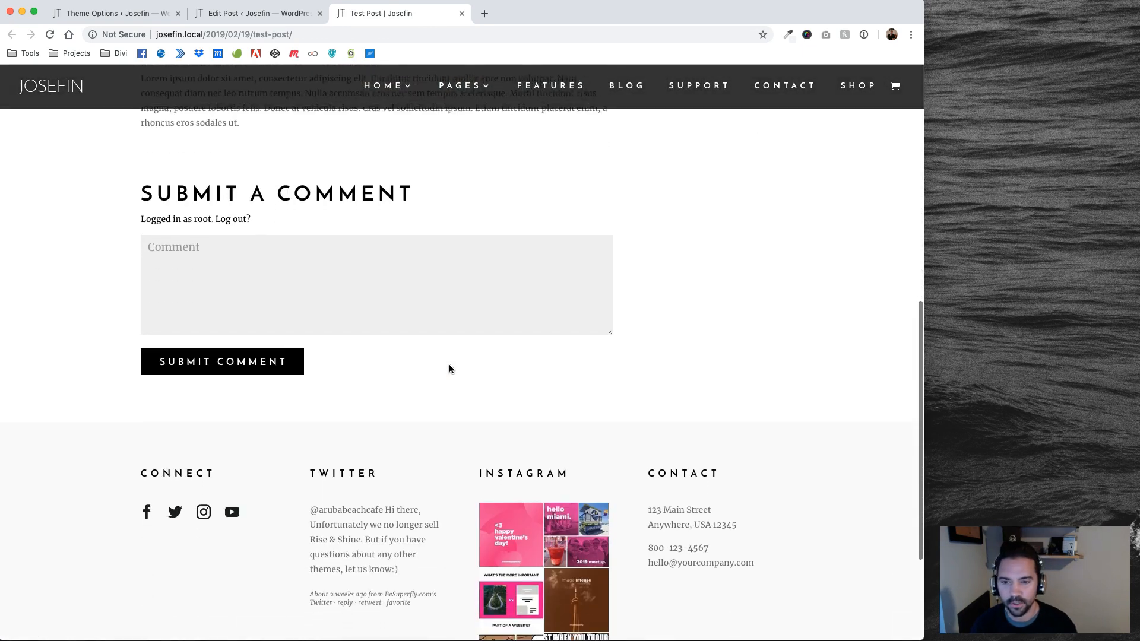
pyautogui.scroll(10, 449, 368)
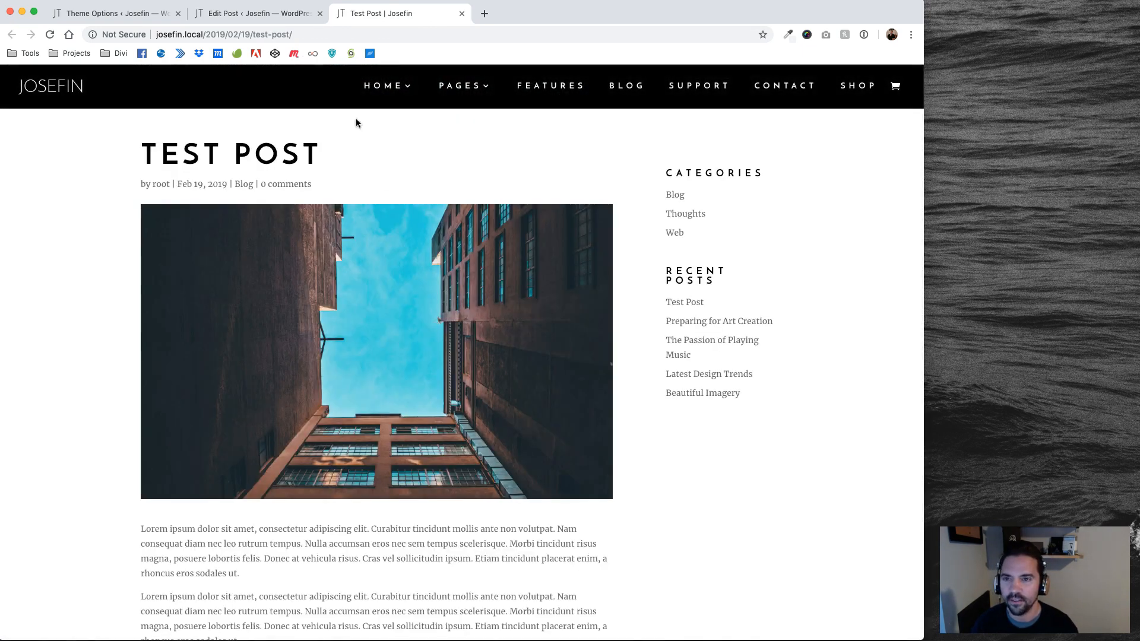
# Step: Open the posts list in a separate tab and place that tab ahead of the Test Post editor
pyautogui.click(279, 13)
pyautogui.rightClick(30, 125)
pyautogui.click(35, 127)
pyautogui.moveTo(488, 13); pyautogui.dragTo(214, 12)
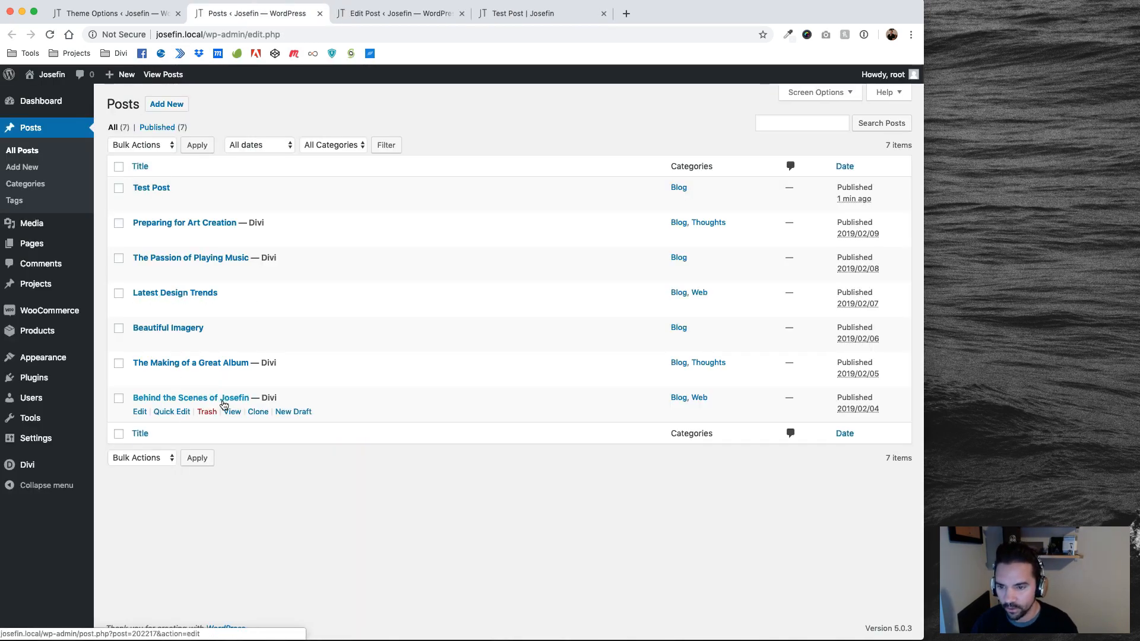
# Step: View the published "Behind the Scenes of Josefin" post in a new tab
pyautogui.rightClick(231, 411)
pyautogui.click(244, 415)
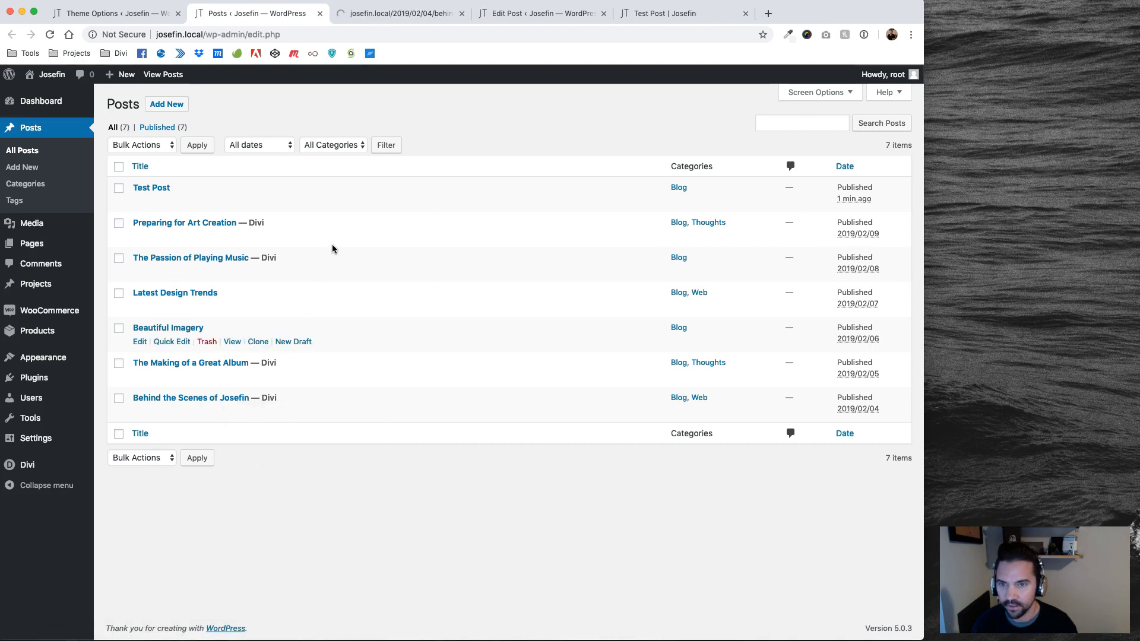
pyautogui.click(408, 13)
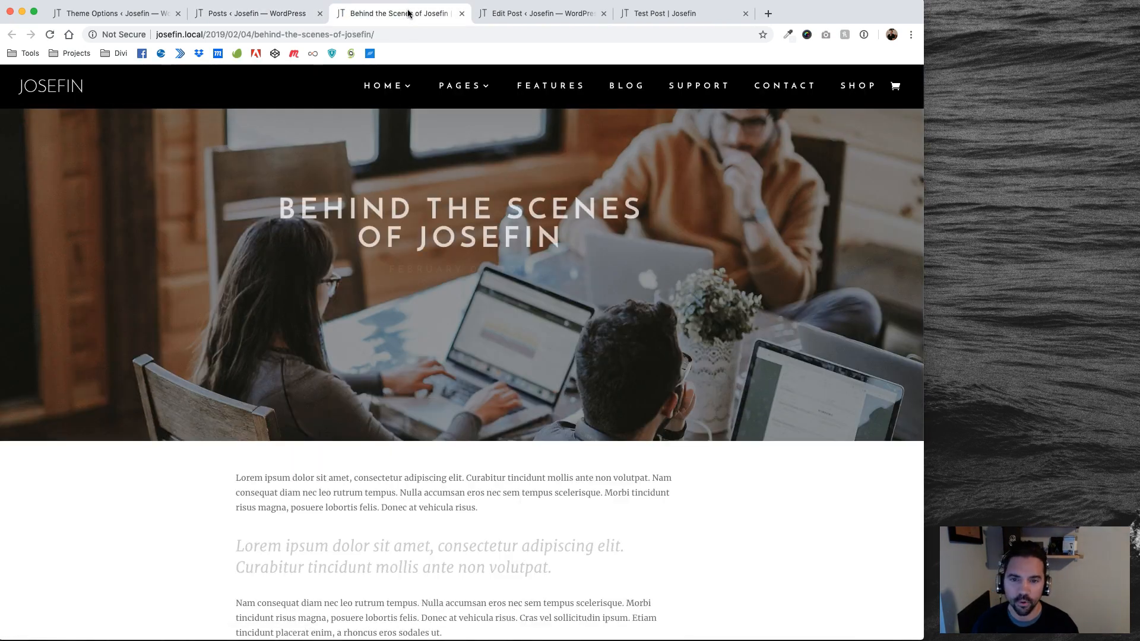
# Step: Open the "Behind the Scenes of Josefin" post for editing in a new tab and place it before the post's live page
pyautogui.click(276, 13)
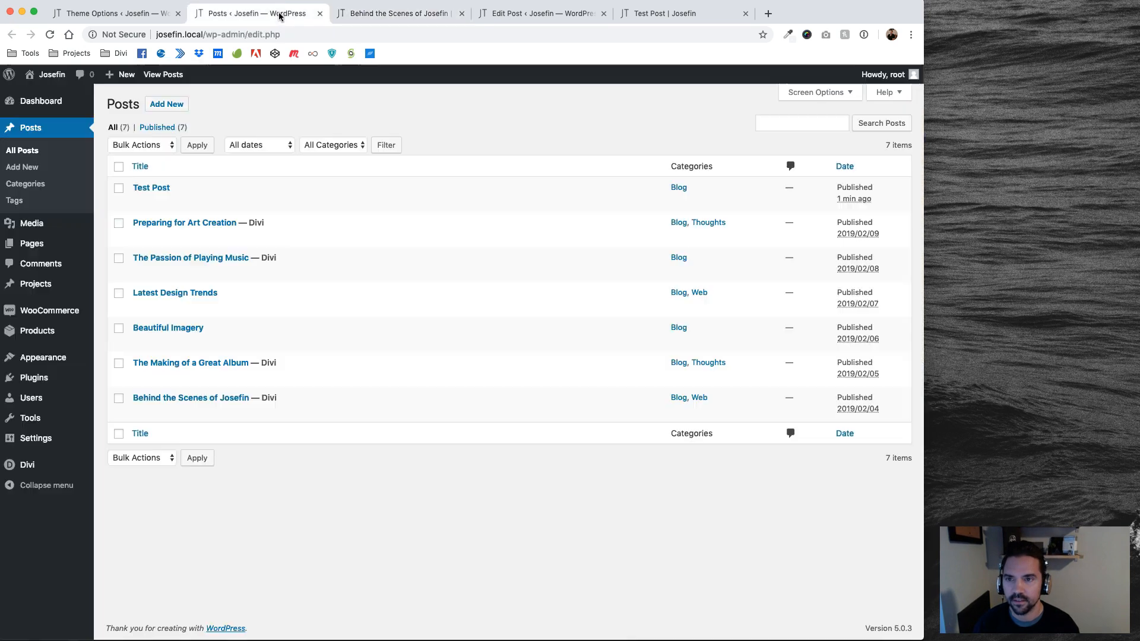
pyautogui.rightClick(194, 402)
pyautogui.click(219, 405)
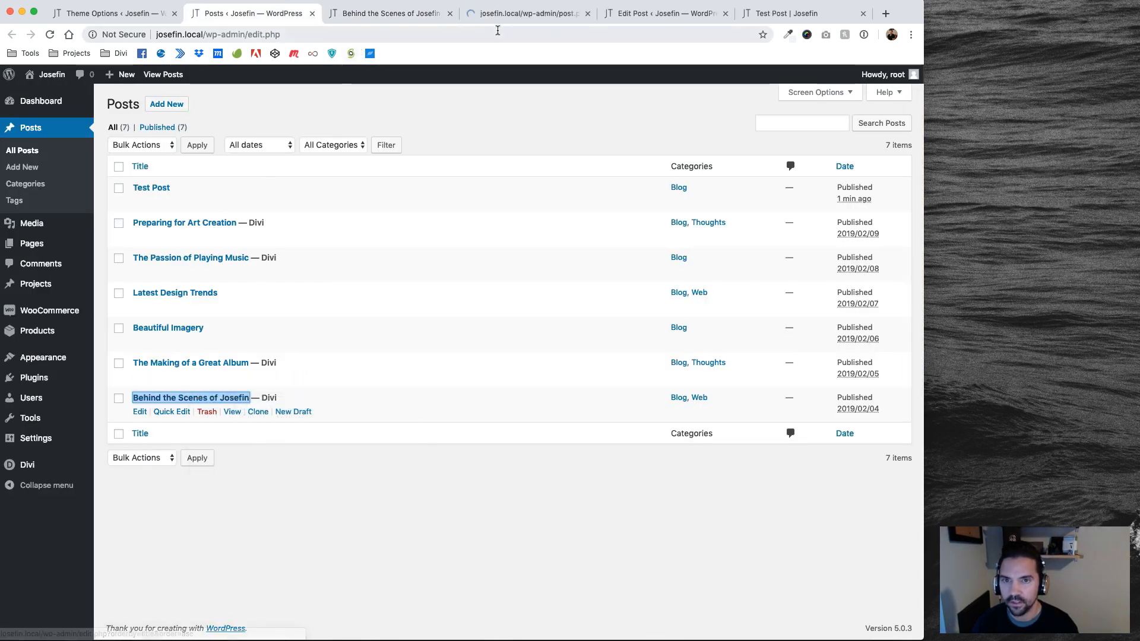
pyautogui.moveTo(521, 21); pyautogui.dragTo(415, 15)
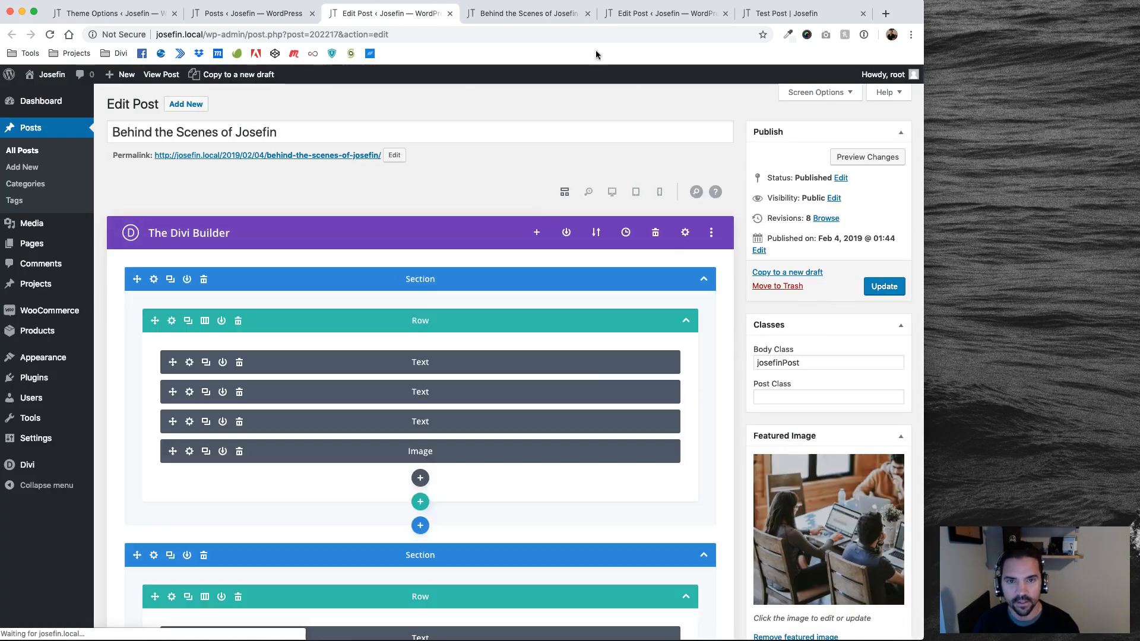
# Step: Copy the body class josefinPost from the "Behind the Scenes of Josefin" post
pyautogui.press('super+r')
pyautogui.doubleClick(807, 363)
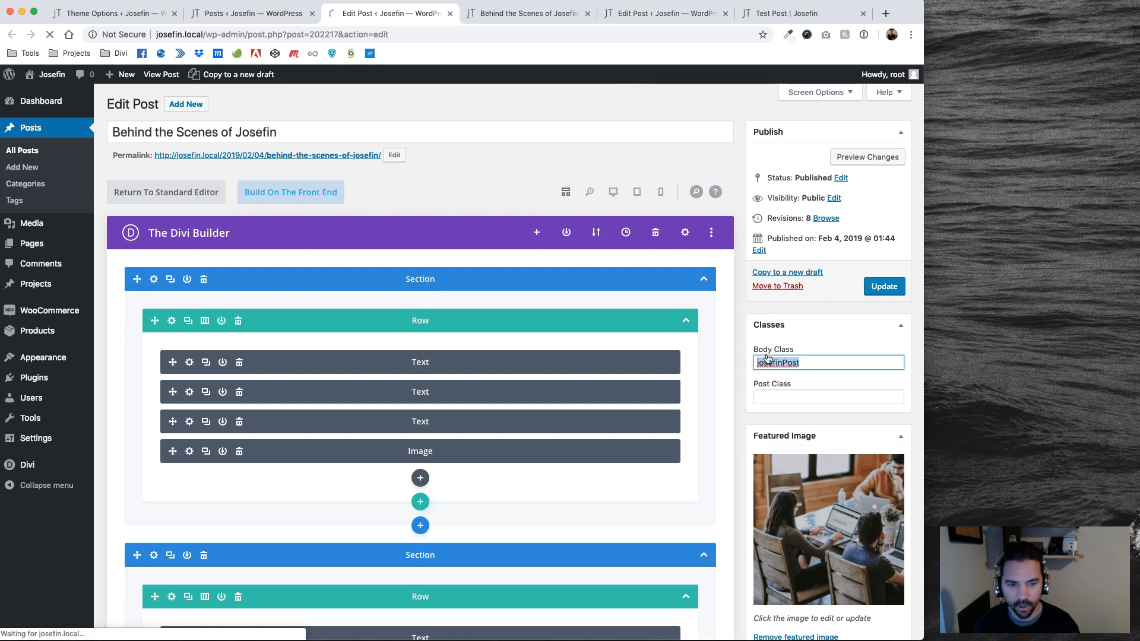
pyautogui.doubleClick(816, 362)
pyautogui.press('super+c')
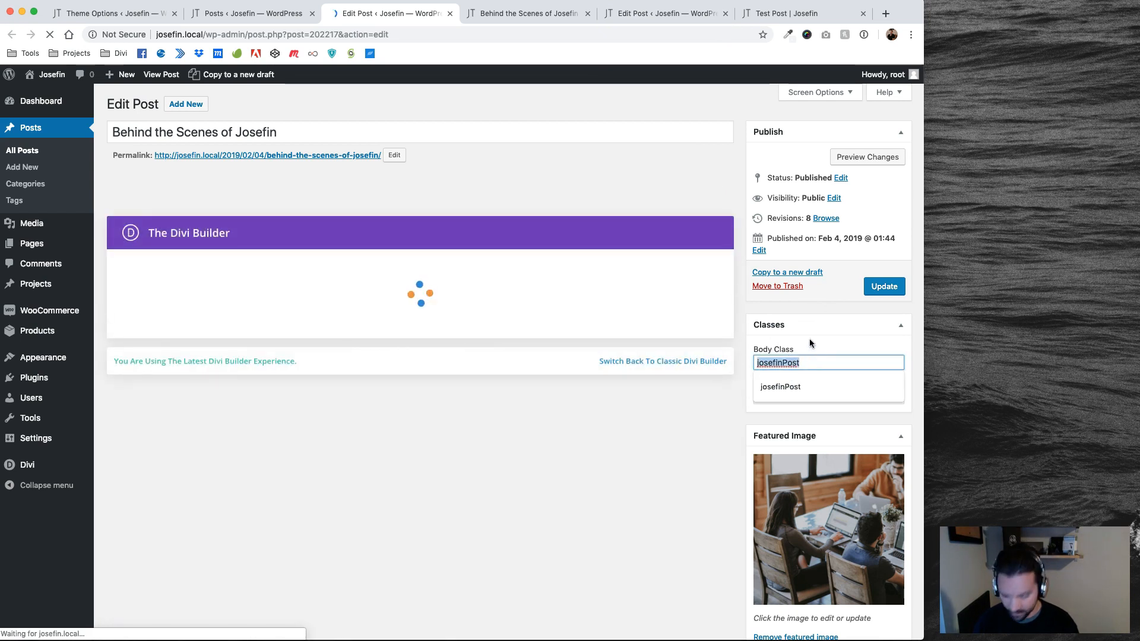
# Step: Set Test Post's body class to josefinPost and update the post
pyautogui.click(659, 13)
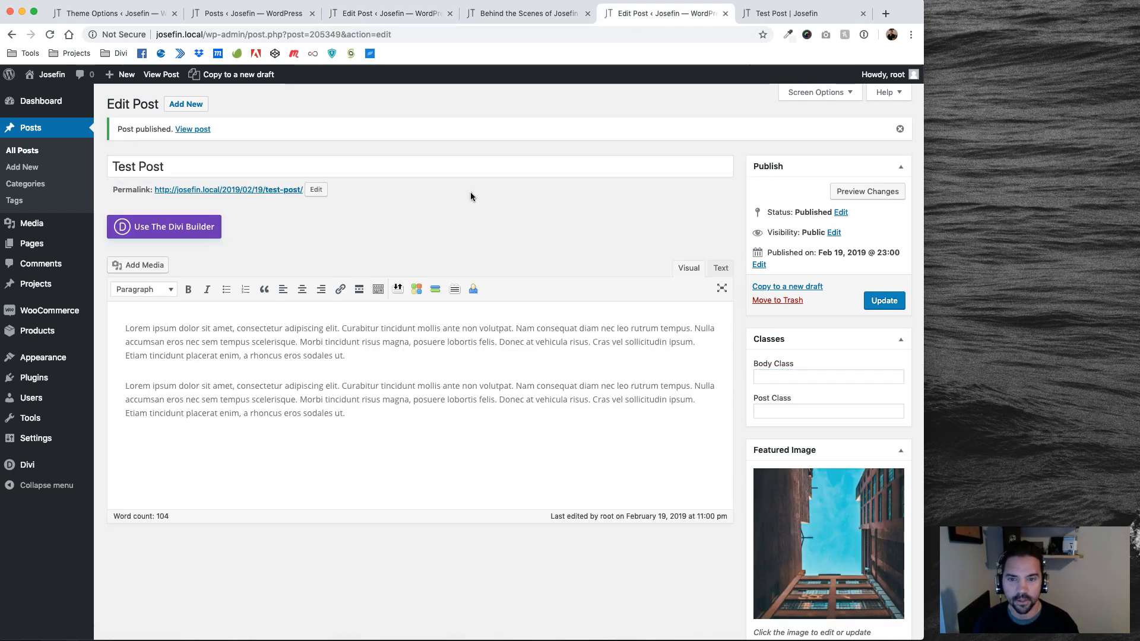
pyautogui.click(786, 376)
pyautogui.press('super+v')
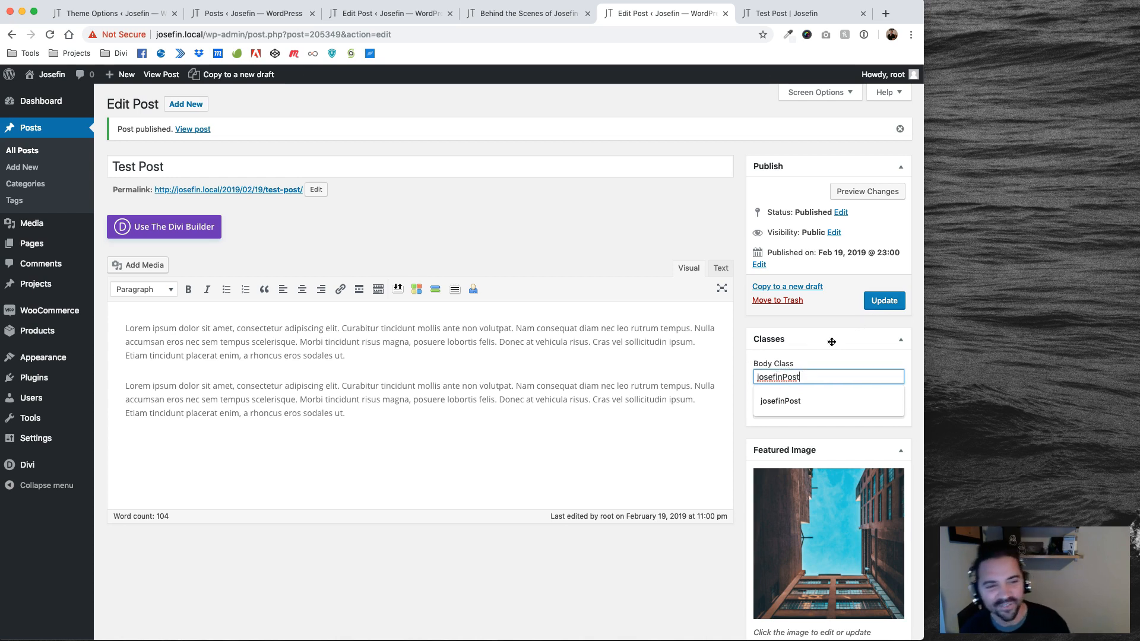
pyautogui.click(886, 307)
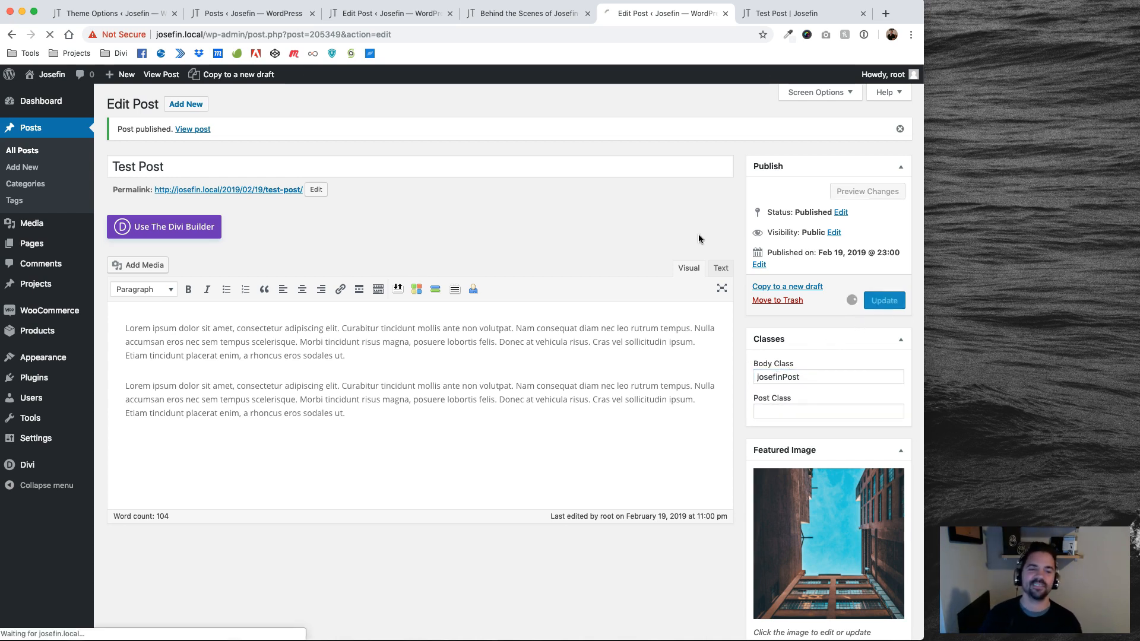
# Step: Enable the Divi Builder on Test Post, check the saved layouts in the library, and close the library without loading one
pyautogui.click(395, 16)
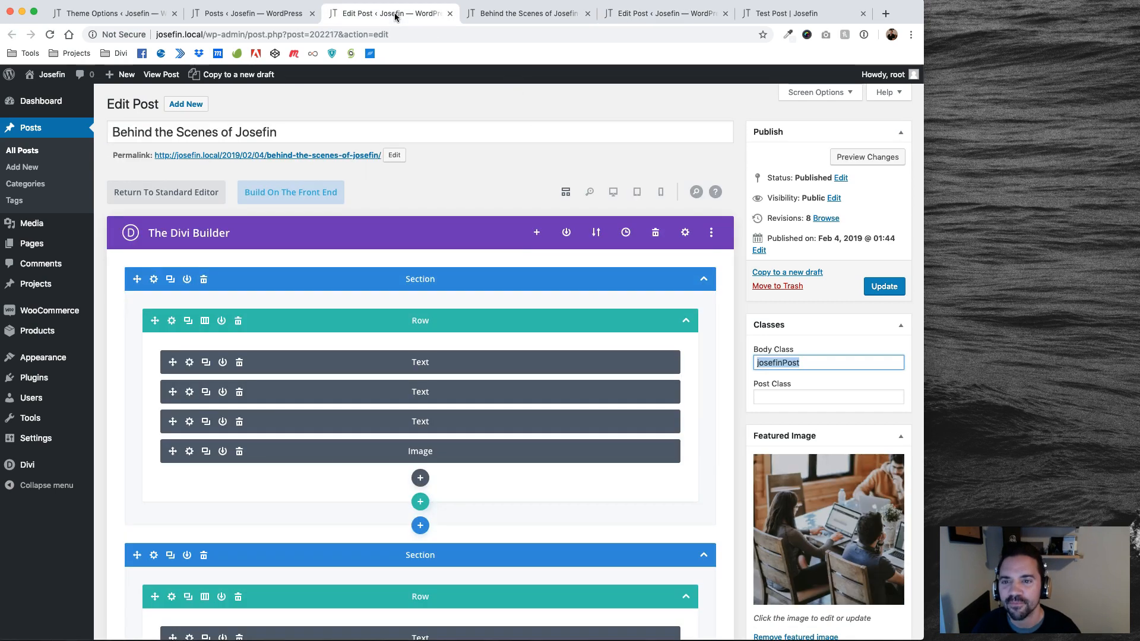
pyautogui.click(659, 13)
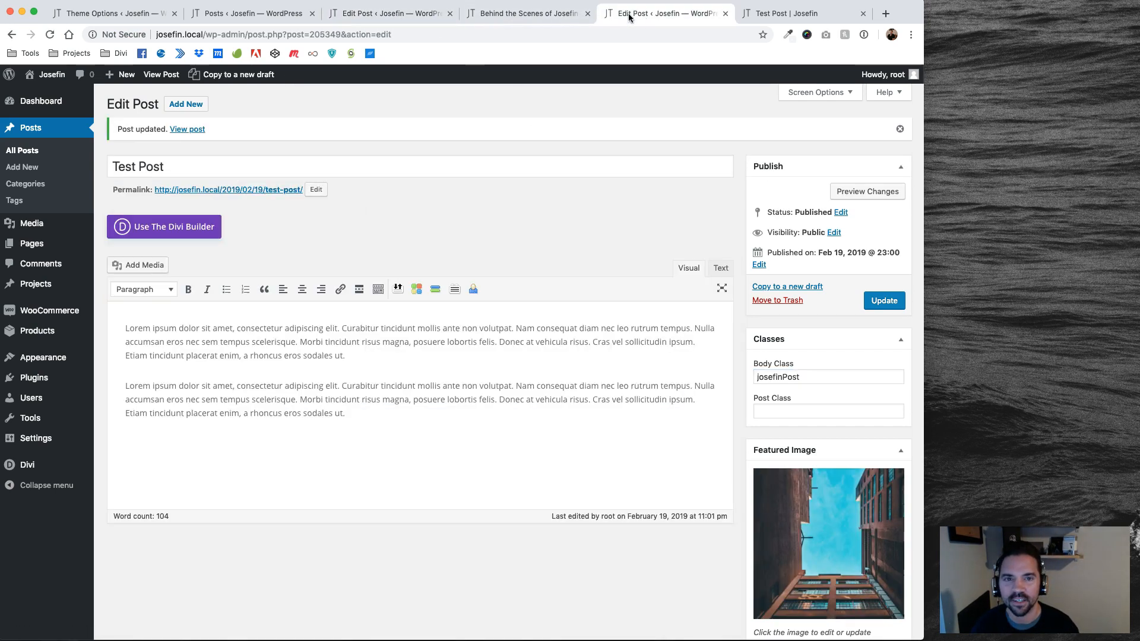
pyautogui.click(191, 228)
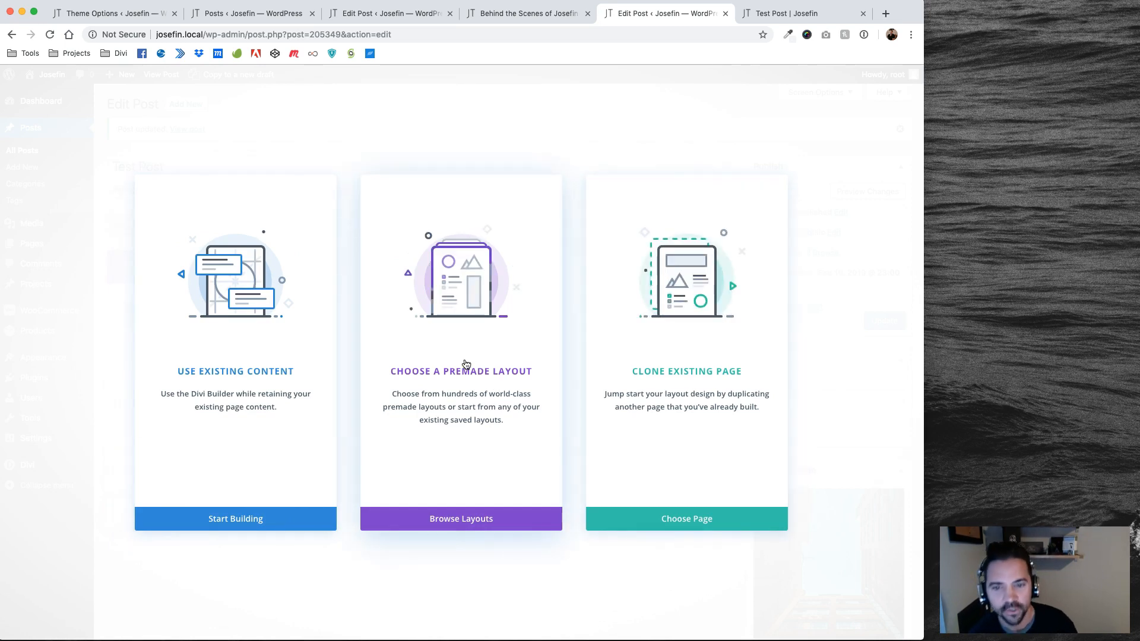
pyautogui.click(448, 376)
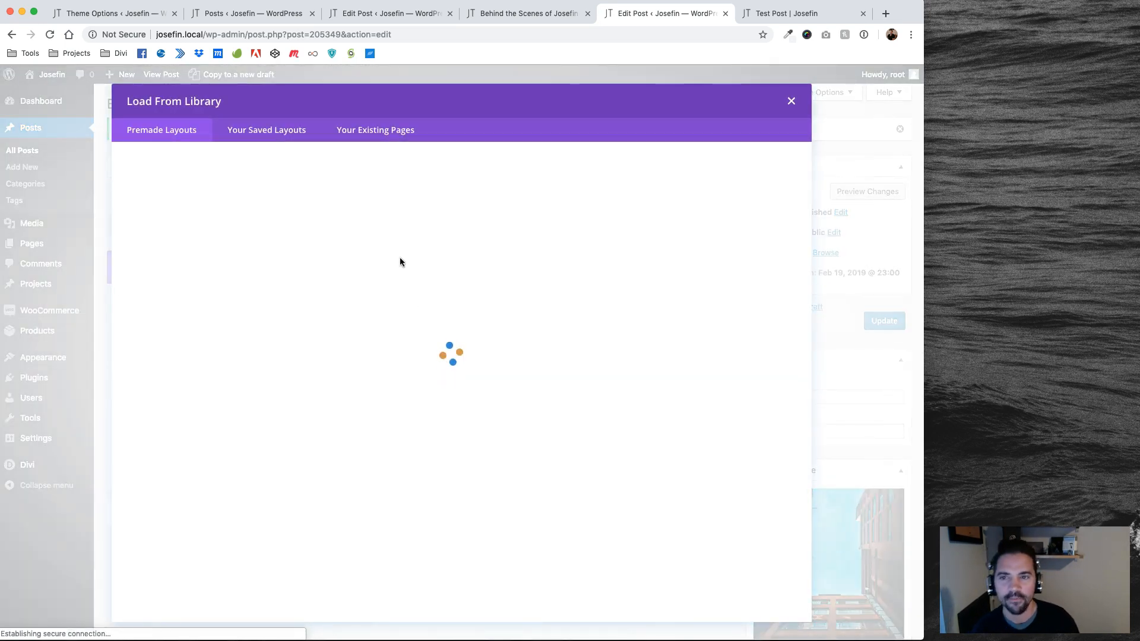
pyautogui.click(265, 132)
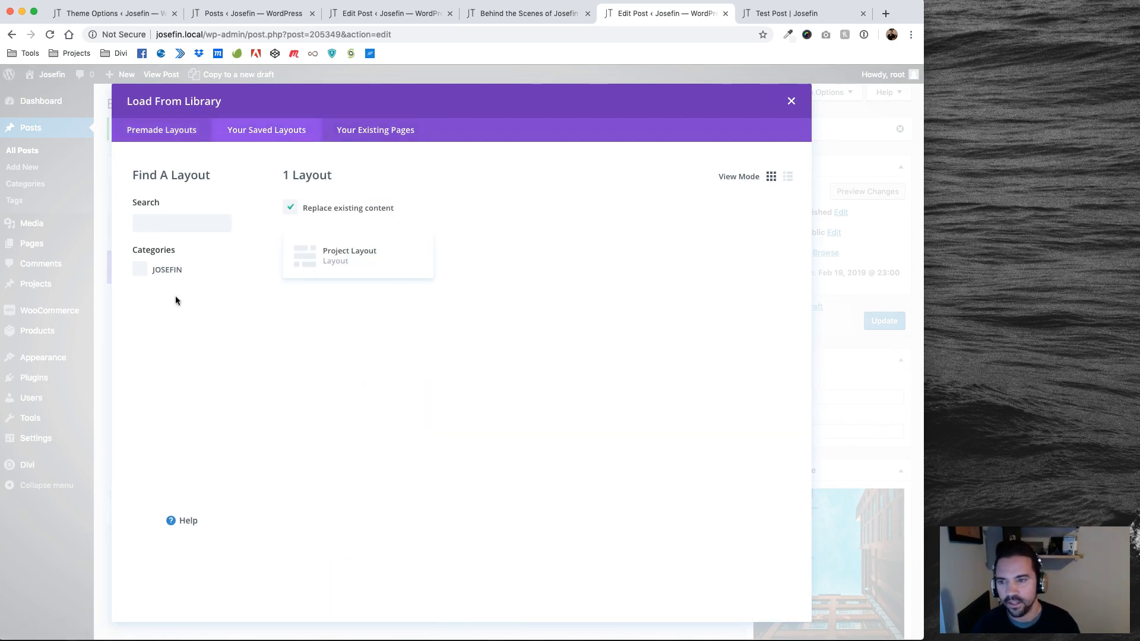
pyautogui.click(790, 102)
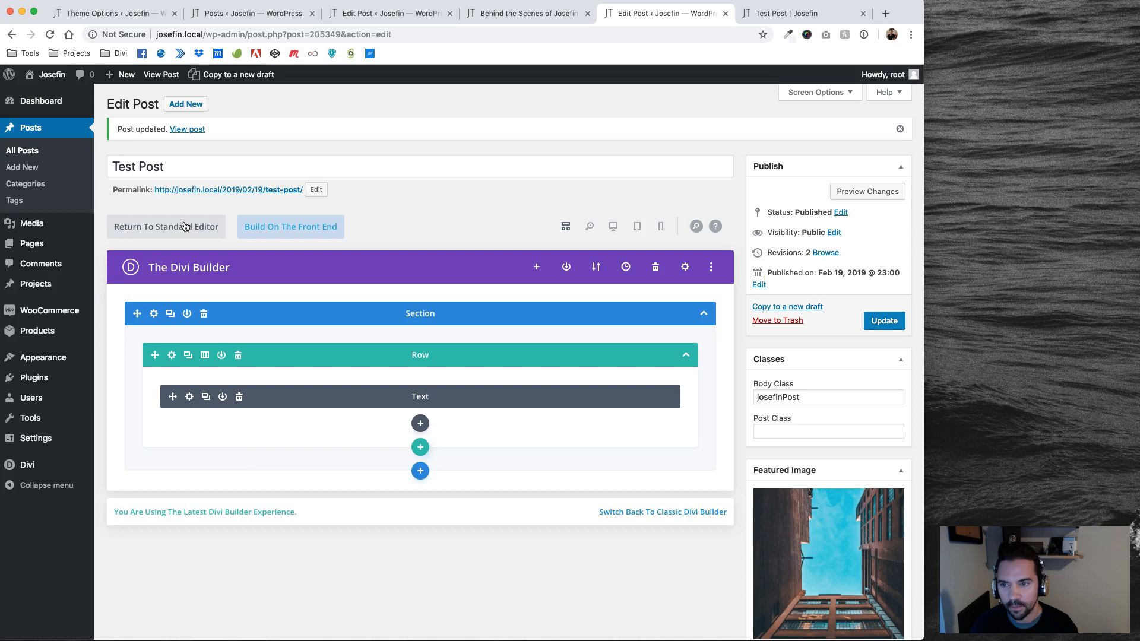
# Step: Return Test Post to the standard editor and enable the Divi Builder again using the existing content
pyautogui.click(222, 226)
pyautogui.click(499, 442)
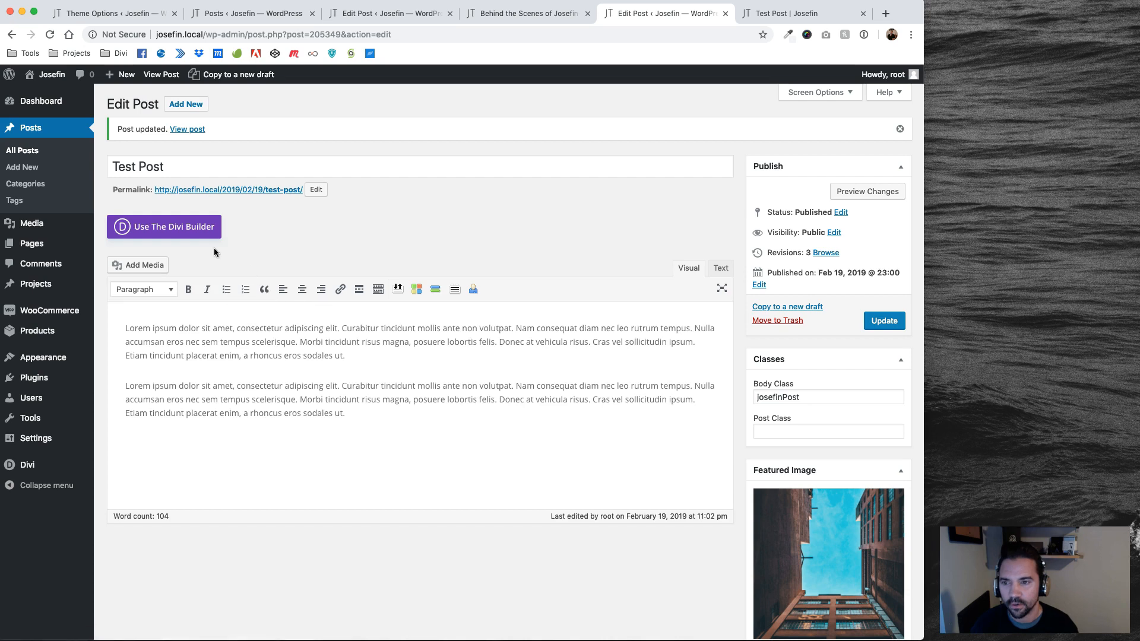
pyautogui.click(185, 234)
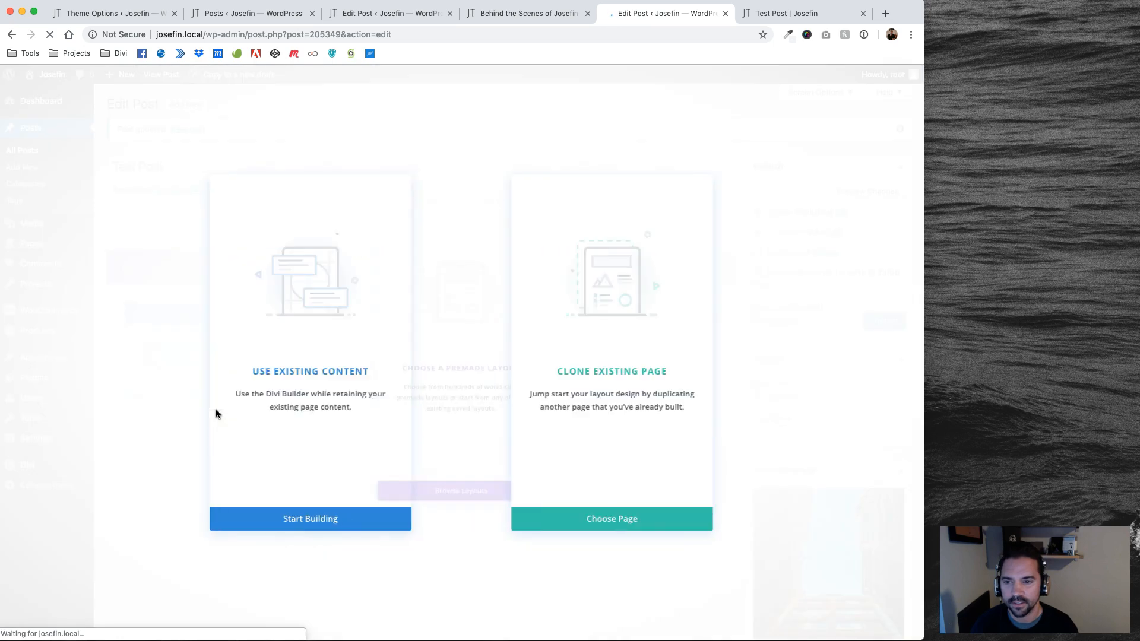
pyautogui.click(222, 376)
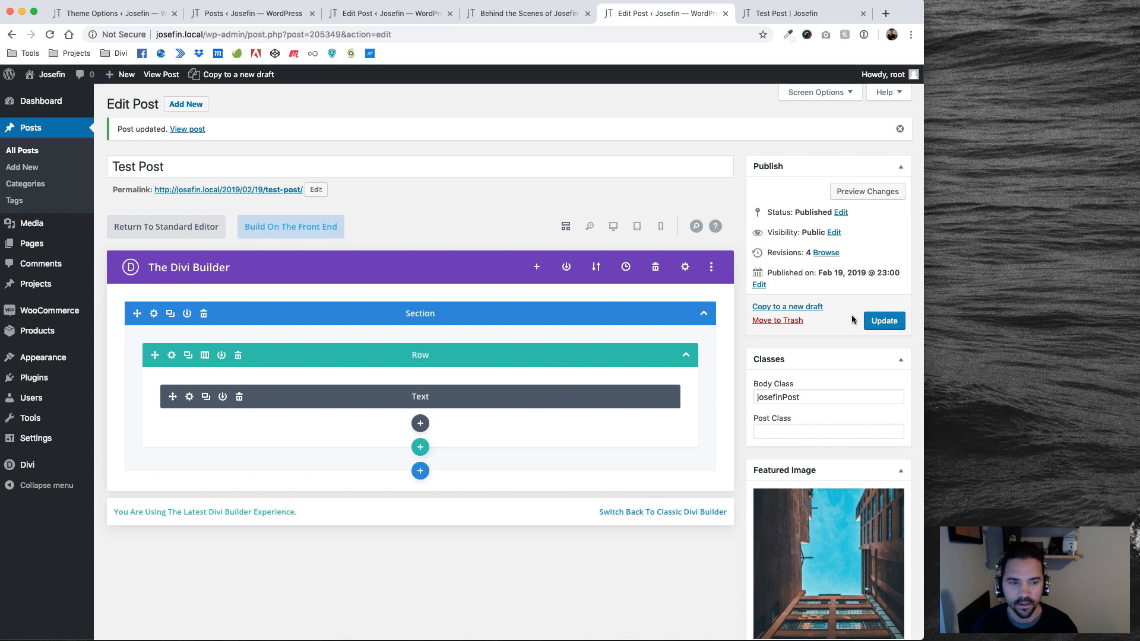
# Step: Update Test Post and reload its live page to check how the builder content displays
pyautogui.click(894, 322)
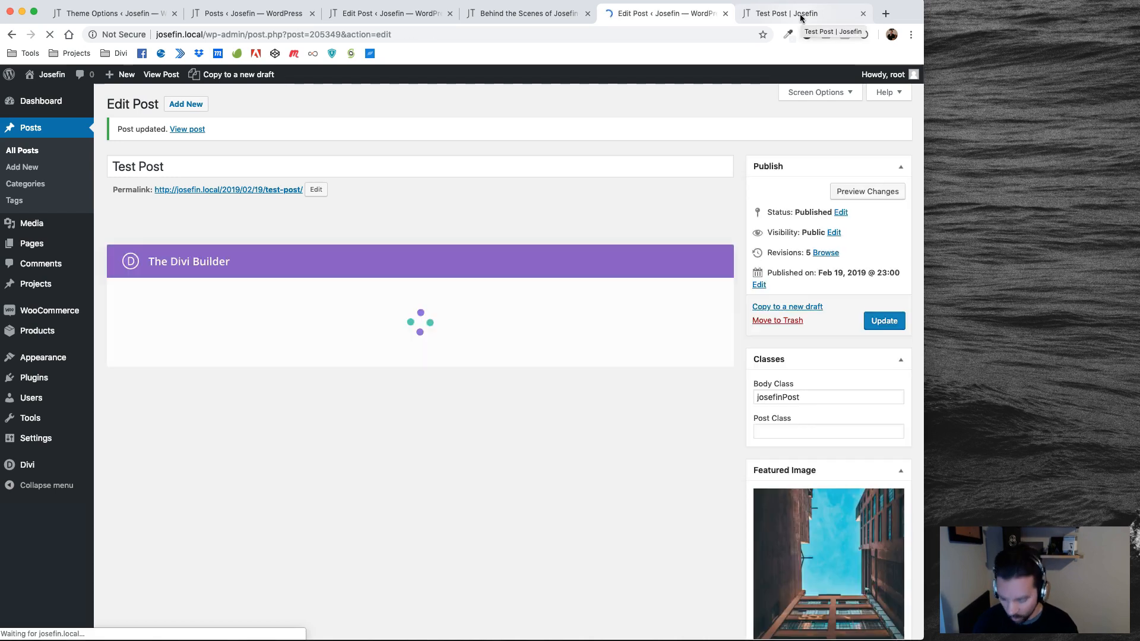
pyautogui.click(800, 14)
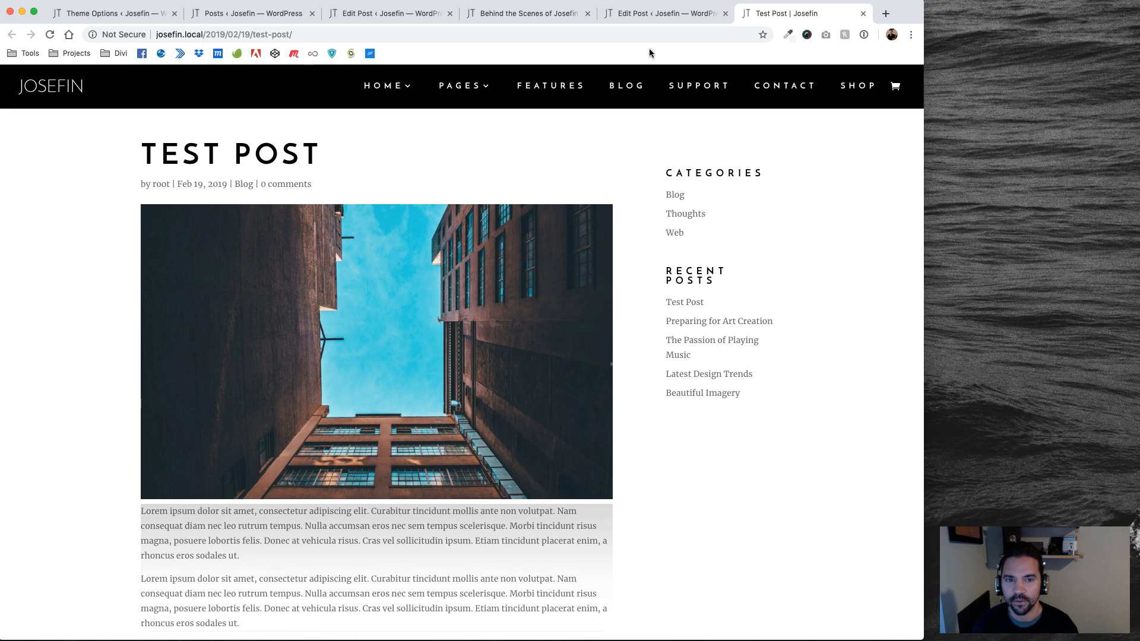
pyautogui.press('super+r')
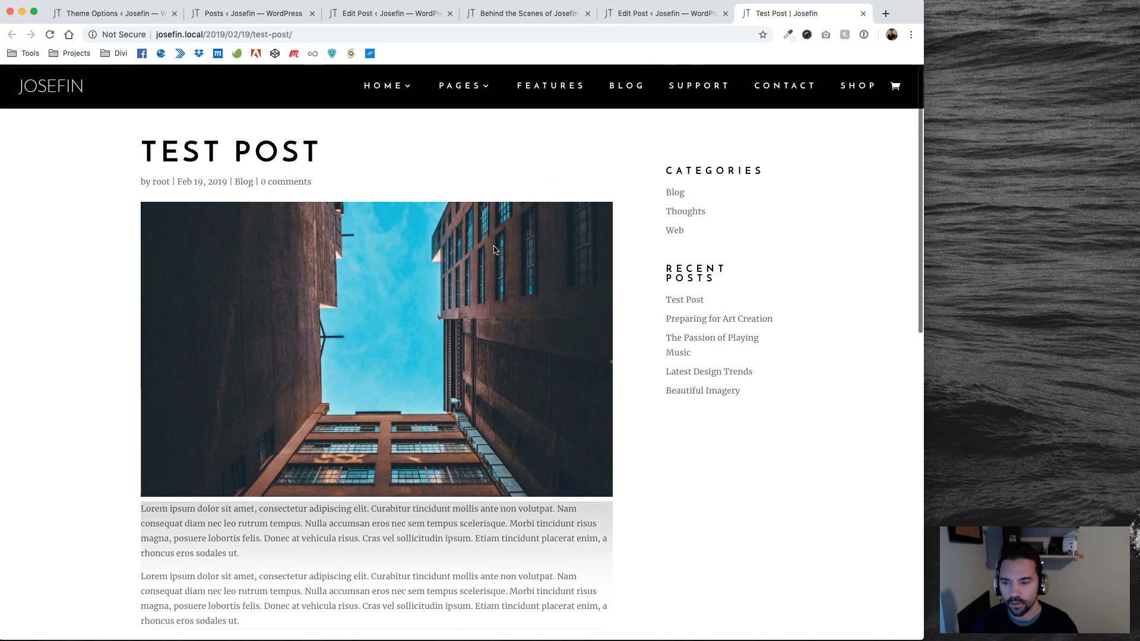
pyautogui.scroll(-5, 514, 271)
pyautogui.scroll(5, 563, 241)
# Step: Insert the Josefin Post Header section from the library and move it above Test Post's existing text section
pyautogui.click(665, 13)
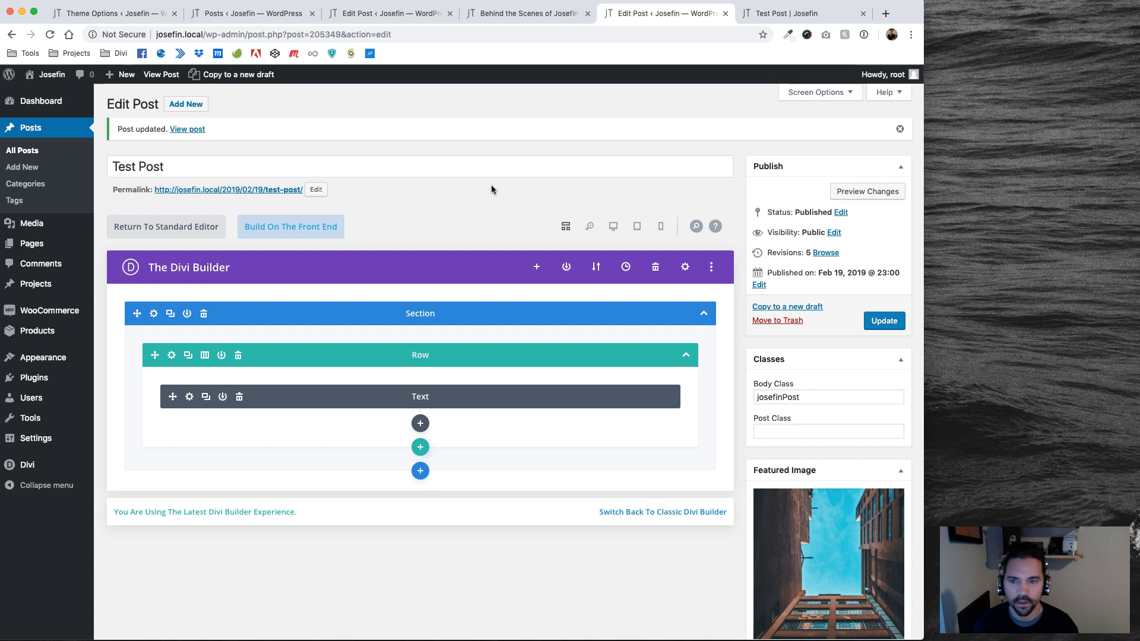
pyautogui.click(420, 471)
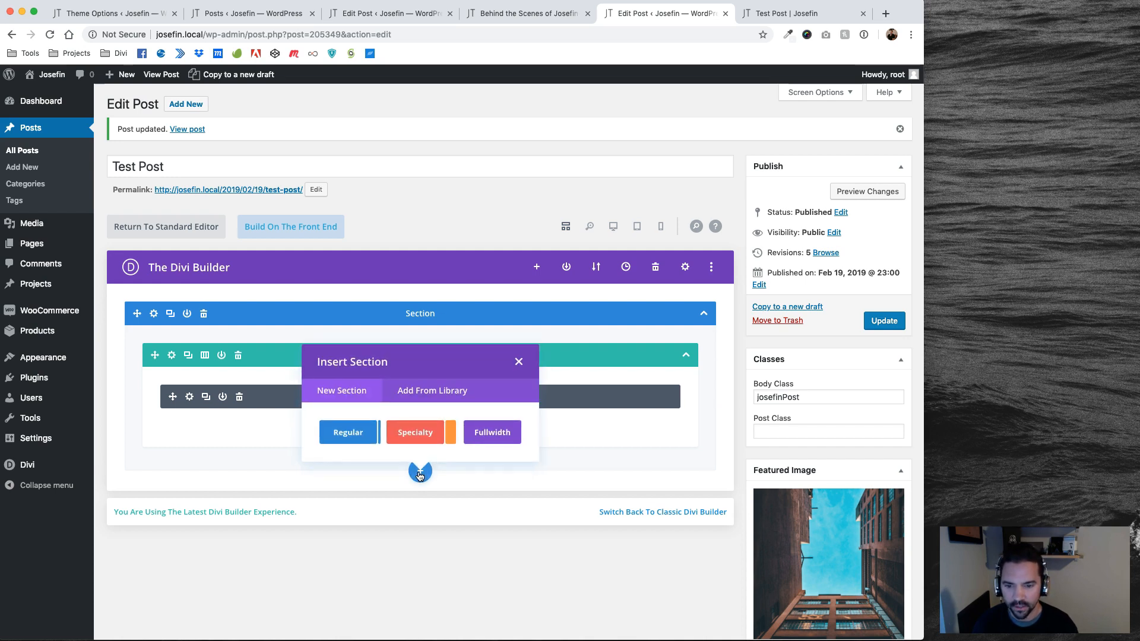
pyautogui.click(432, 390)
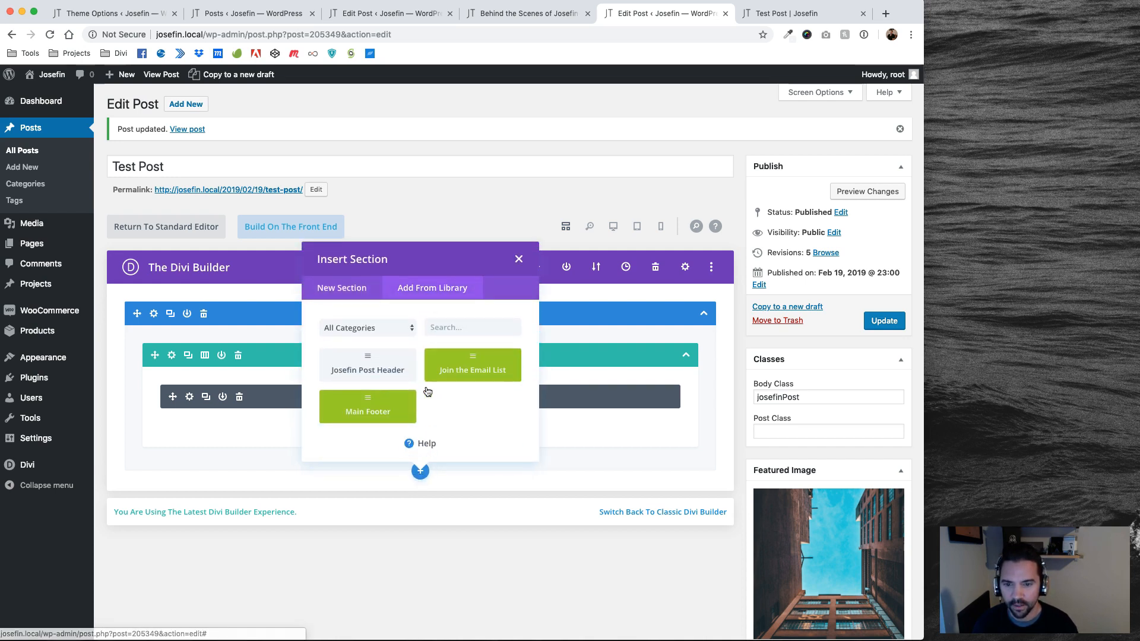
pyautogui.click(367, 364)
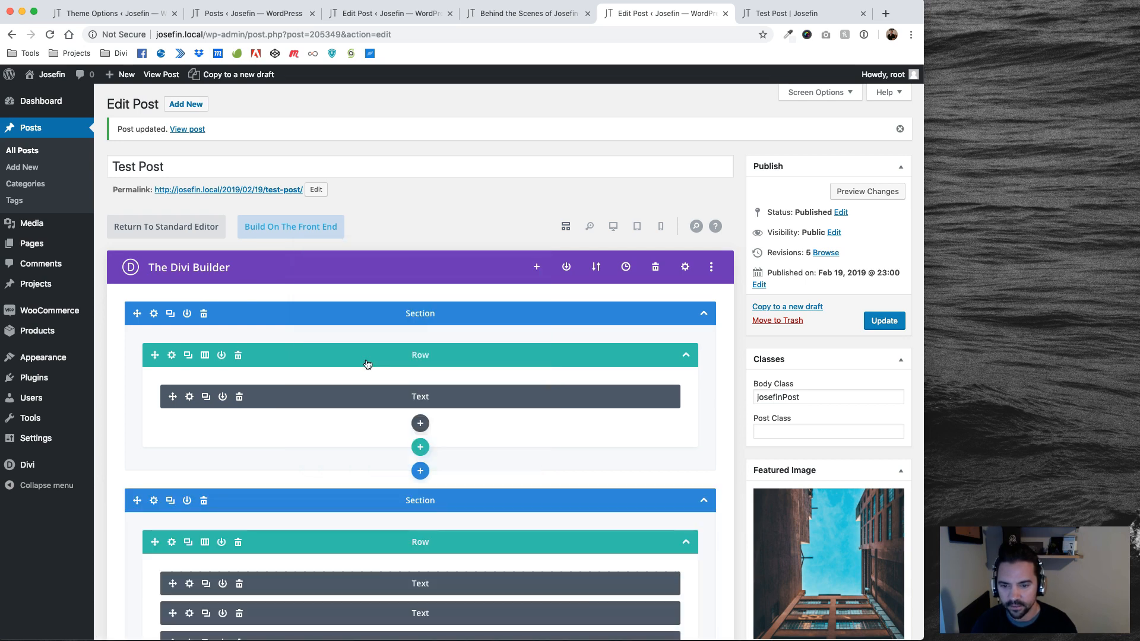
pyautogui.moveTo(137, 498); pyautogui.dragTo(376, 334)
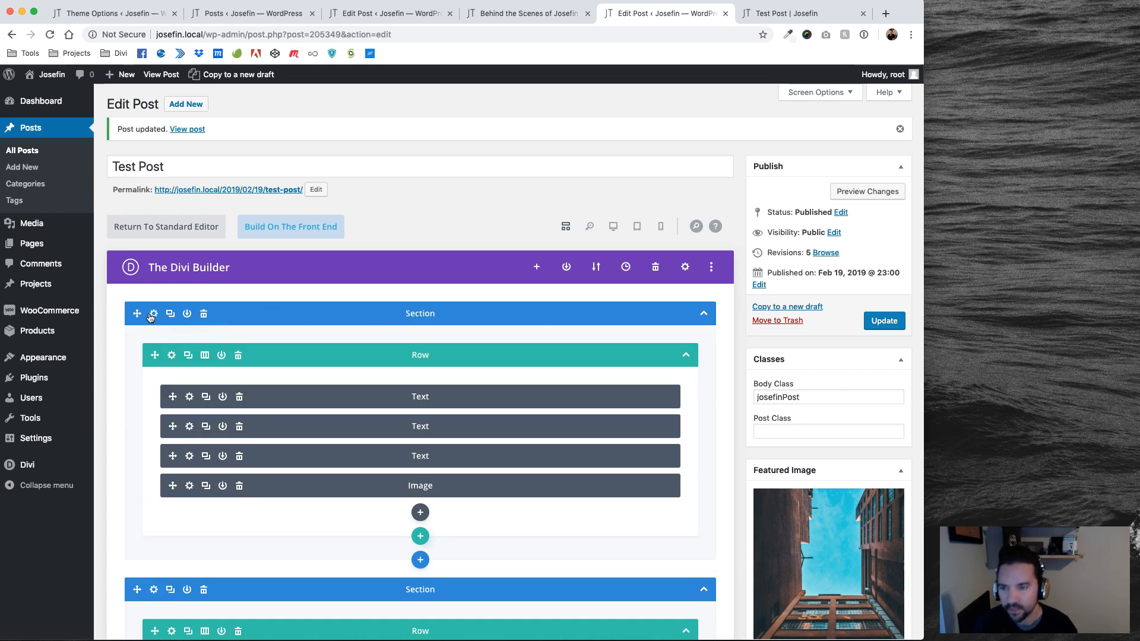
# Step: Save the added header section by updating Test Post, and review the reloaded live page
pyautogui.click(884, 321)
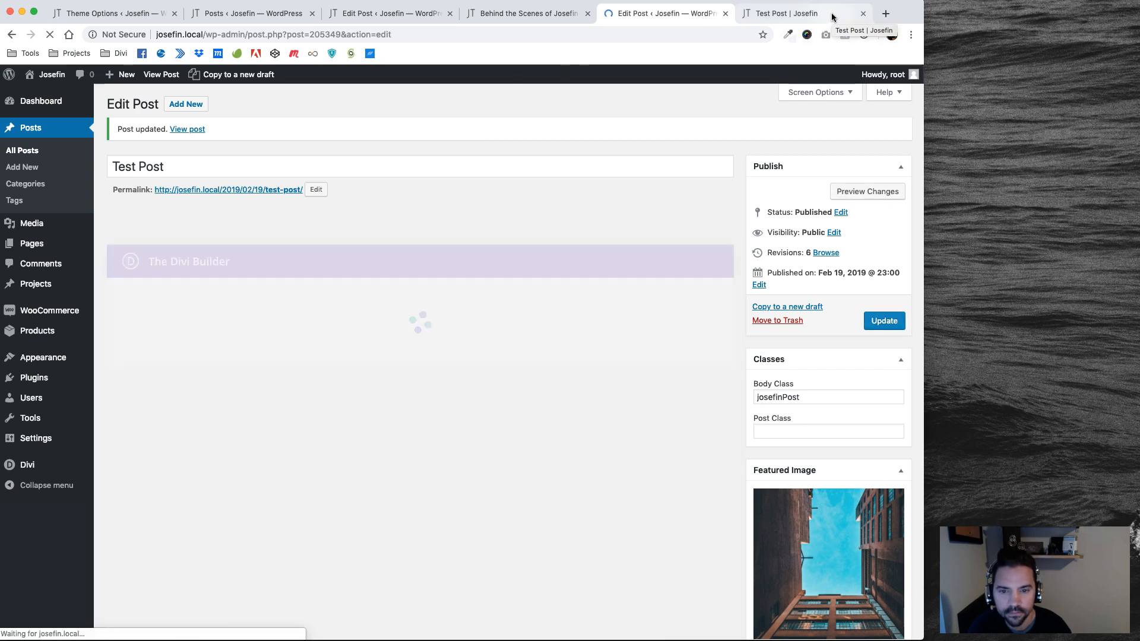
pyautogui.click(832, 16)
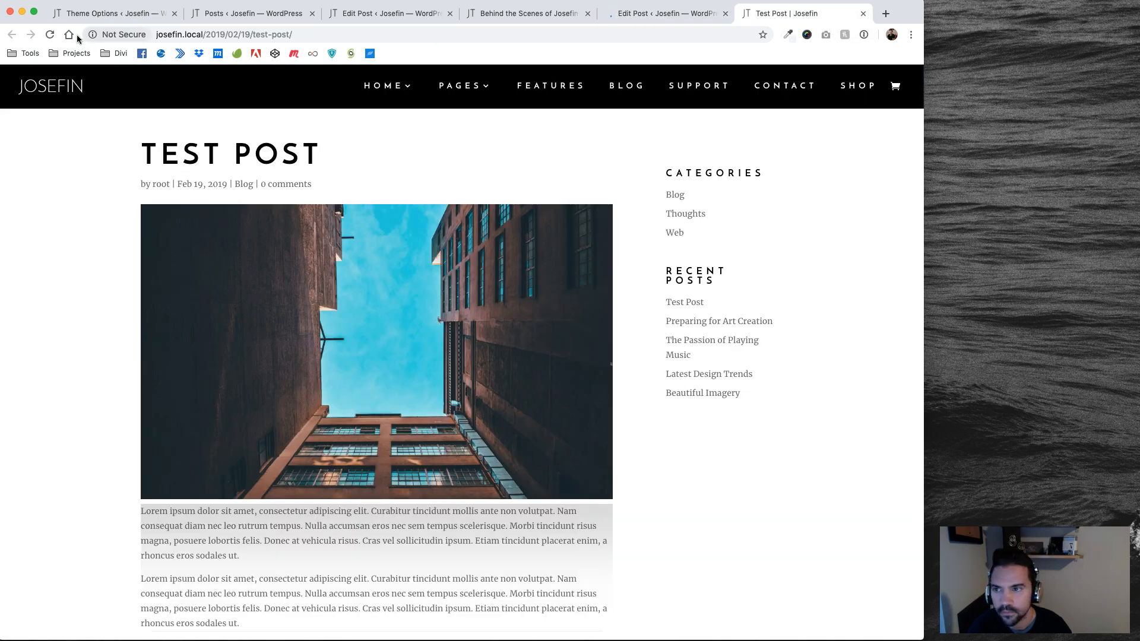
pyautogui.click(50, 34)
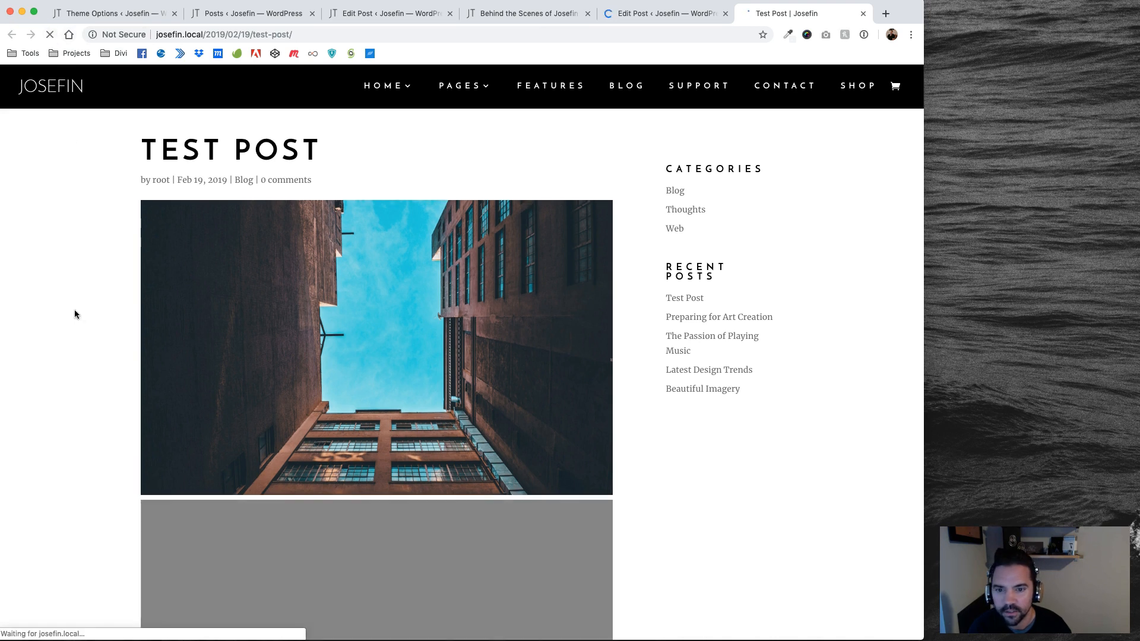
pyautogui.scroll(-5, 486, 419)
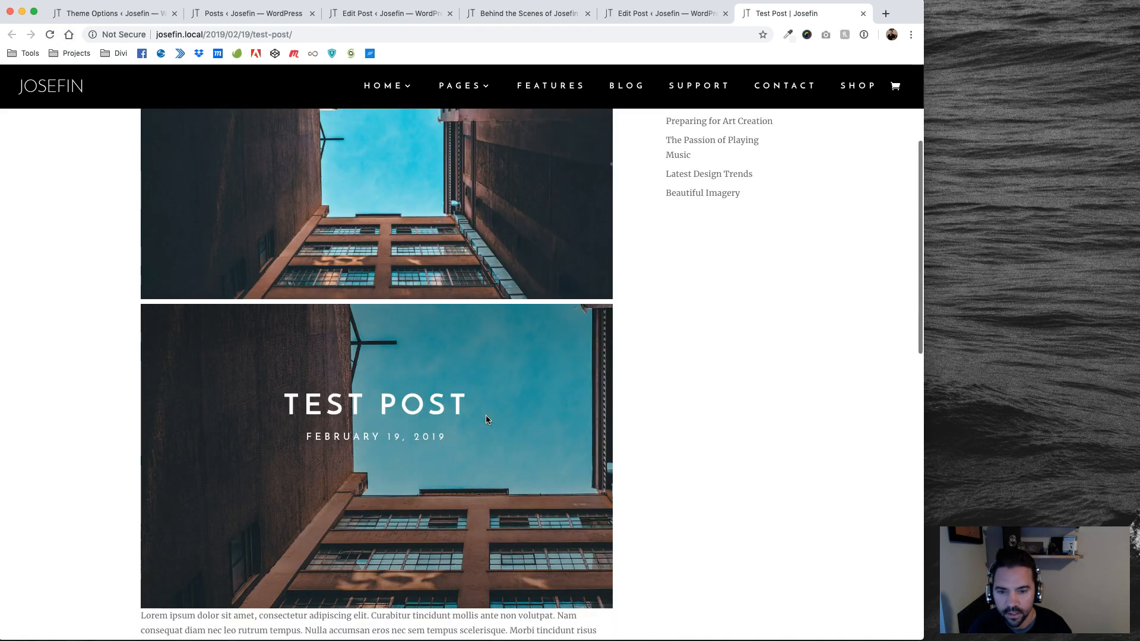
pyautogui.scroll(-6, 525, 392)
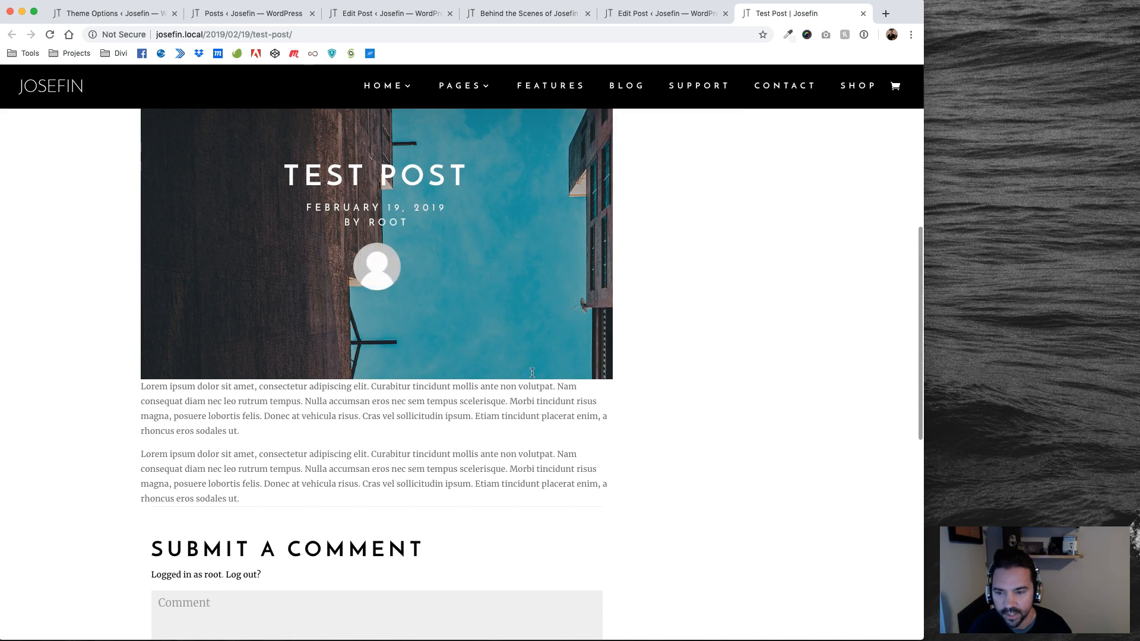
pyautogui.scroll(10, 507, 251)
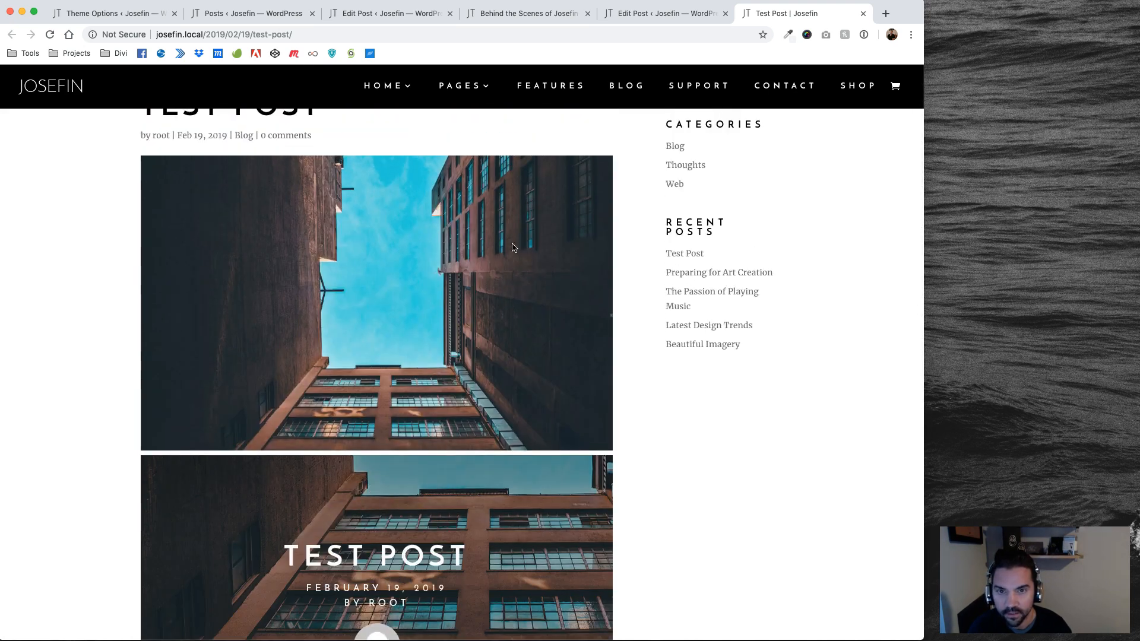
# Step: Following the "Behind the Scenes of Josefin" post's Divi page settings, set Test Post's page layout to Fullwidth and its post title to Hide
pyautogui.click(667, 16)
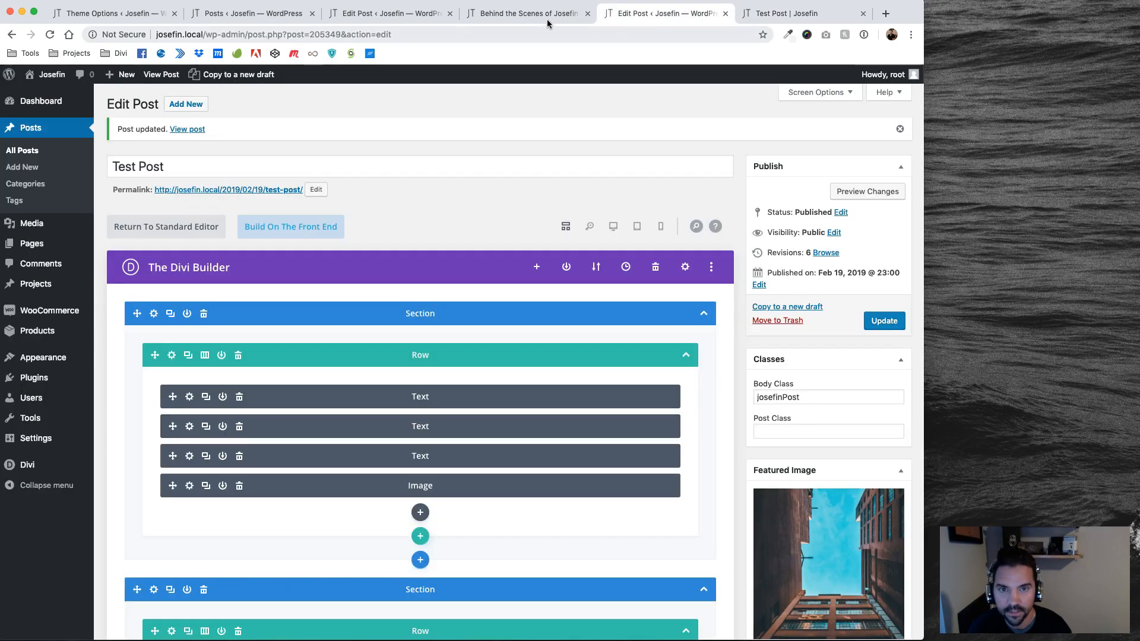
pyautogui.click(396, 18)
pyautogui.scroll(-6, 867, 344)
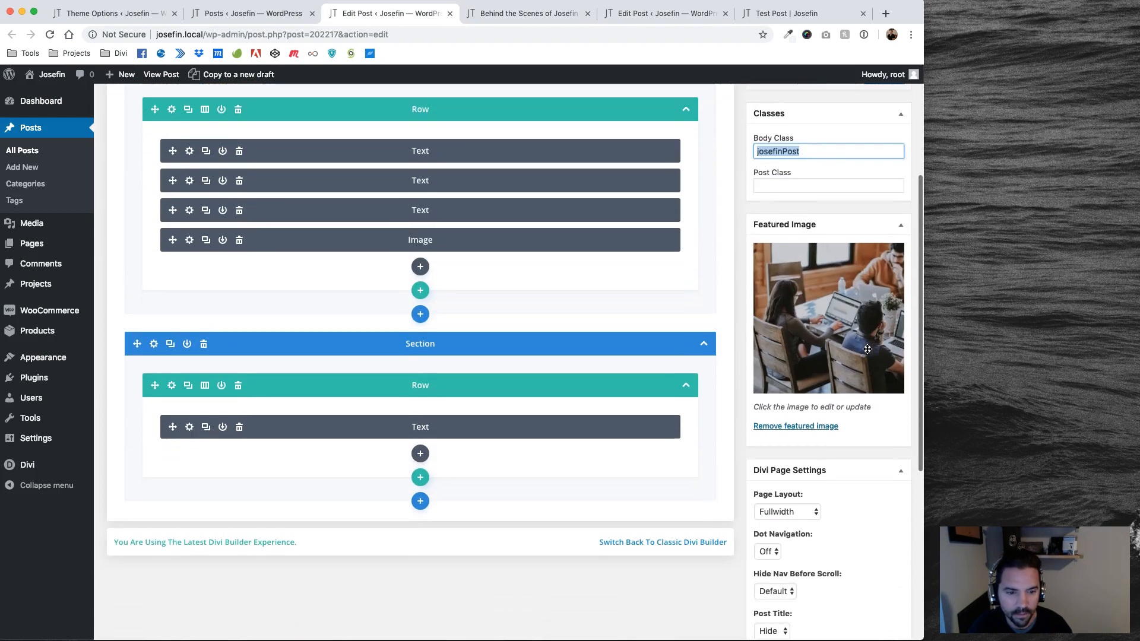
pyautogui.scroll(-1, 867, 349)
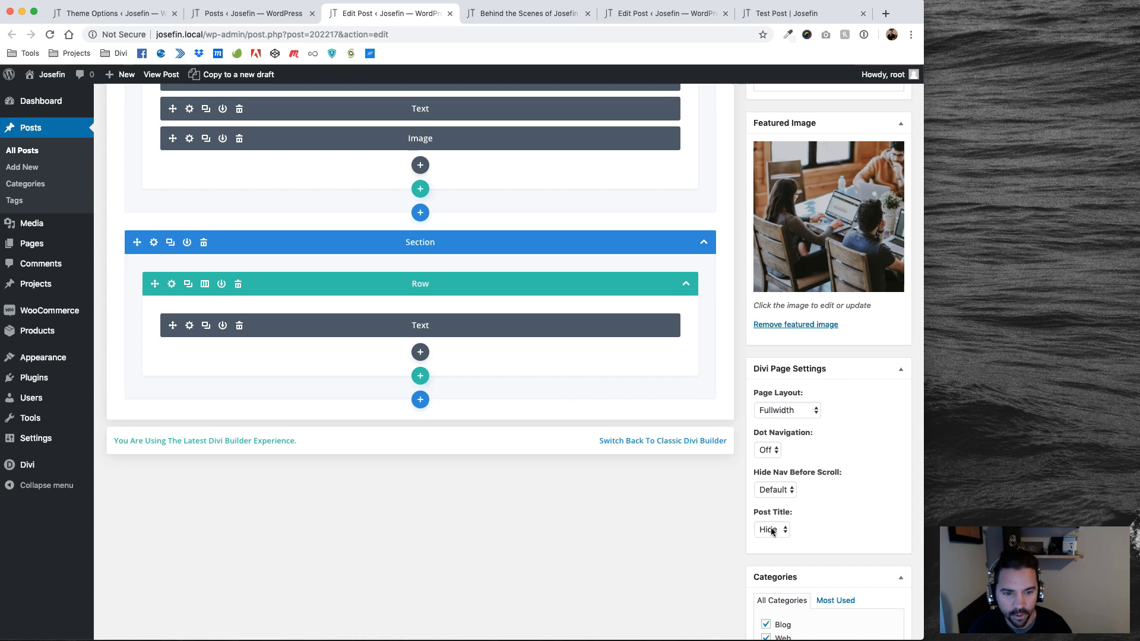
pyautogui.click(665, 13)
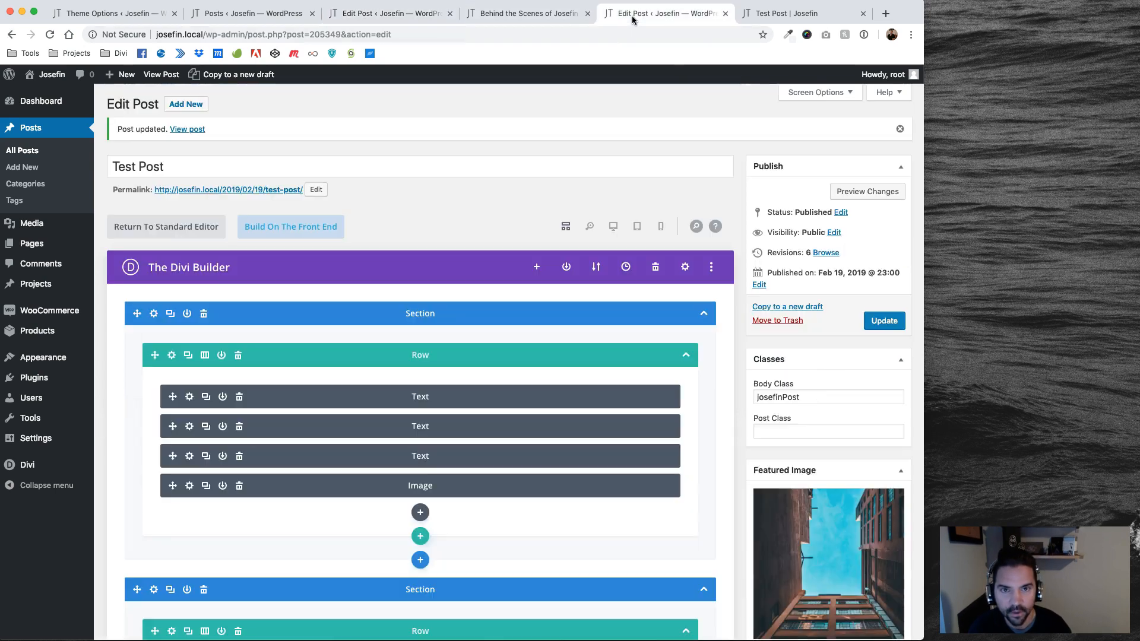
pyautogui.scroll(-8, 783, 266)
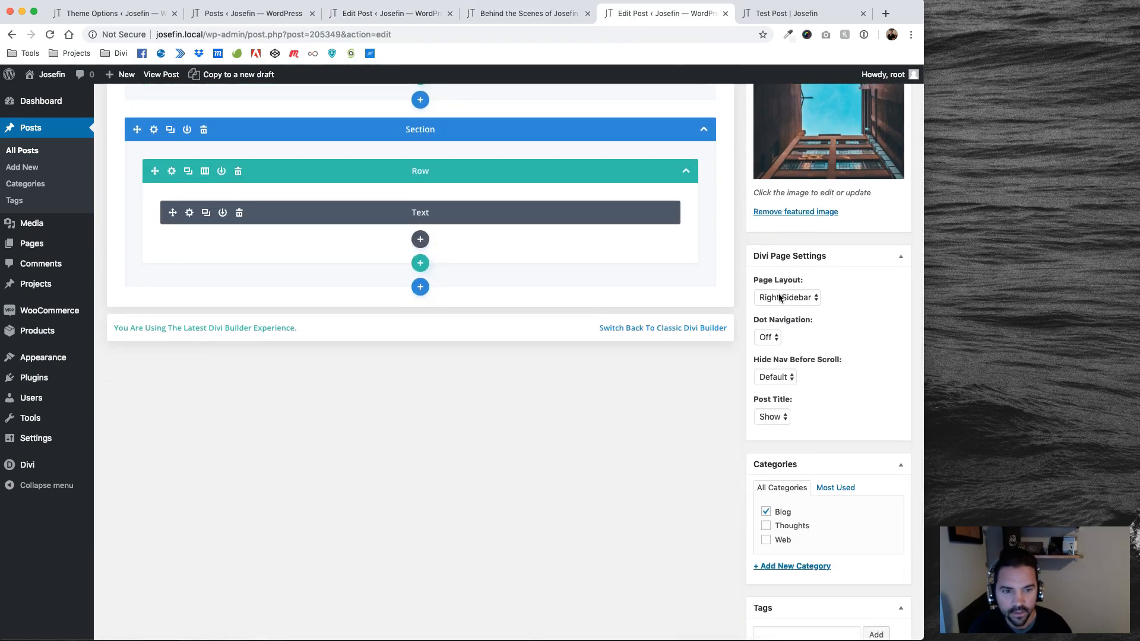
pyautogui.click(781, 297)
pyautogui.click(778, 330)
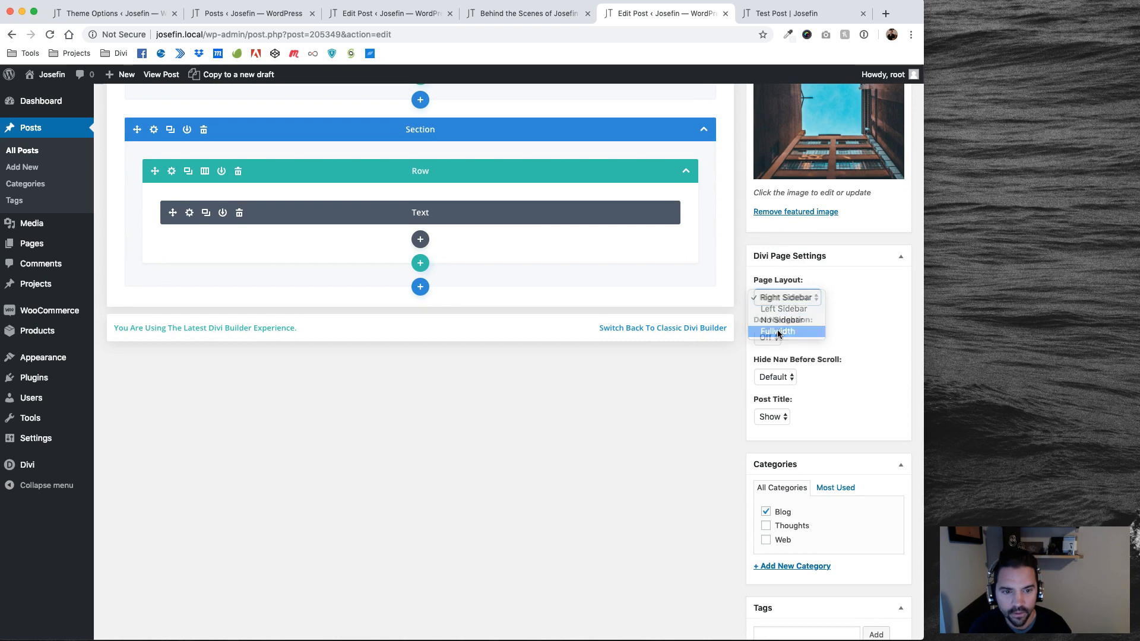
pyautogui.click(769, 416)
pyautogui.click(775, 428)
pyautogui.scroll(4, 808, 294)
pyautogui.scroll(2, 808, 293)
# Step: Update Test Post with the new page settings and review the fullwidth layout on its reloaded live page
pyautogui.click(884, 147)
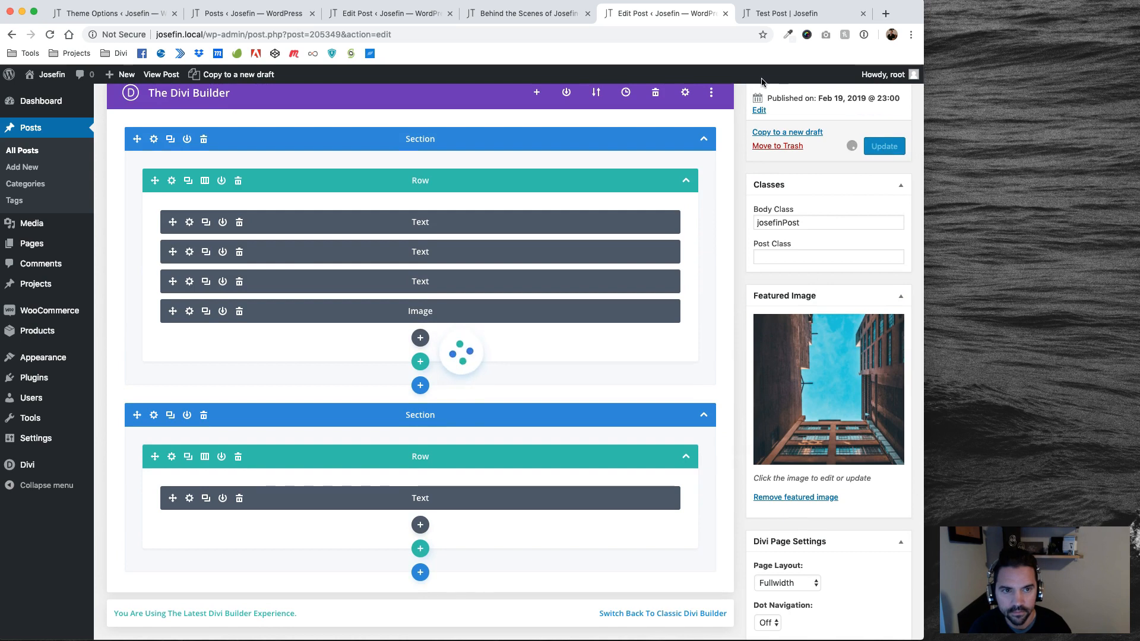
pyautogui.click(773, 17)
pyautogui.click(50, 34)
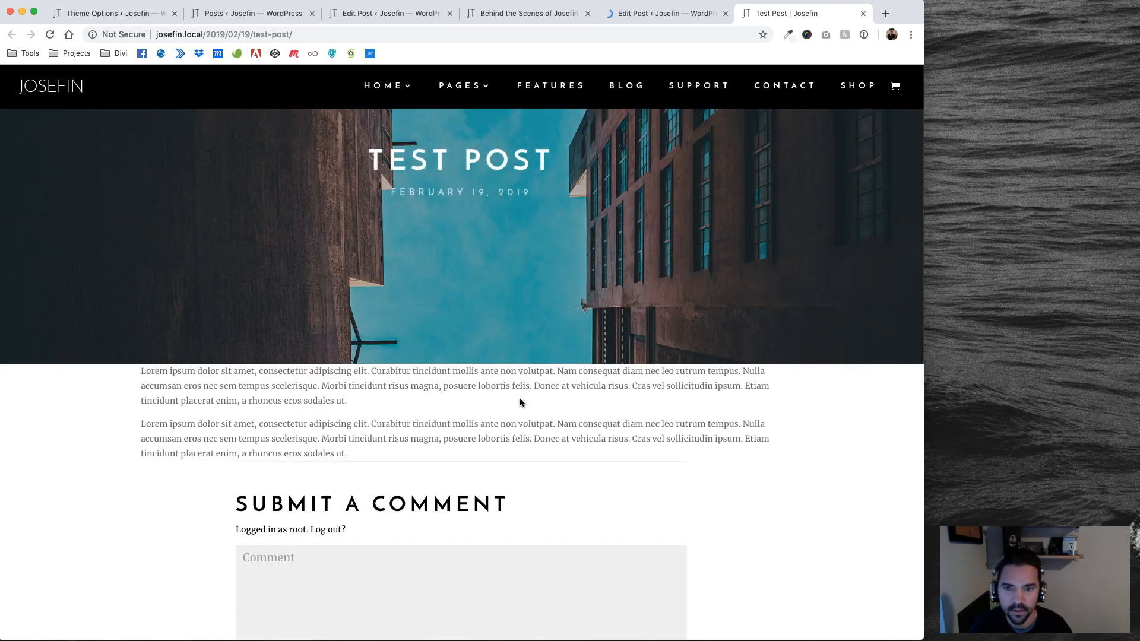
pyautogui.scroll(-5, 621, 243)
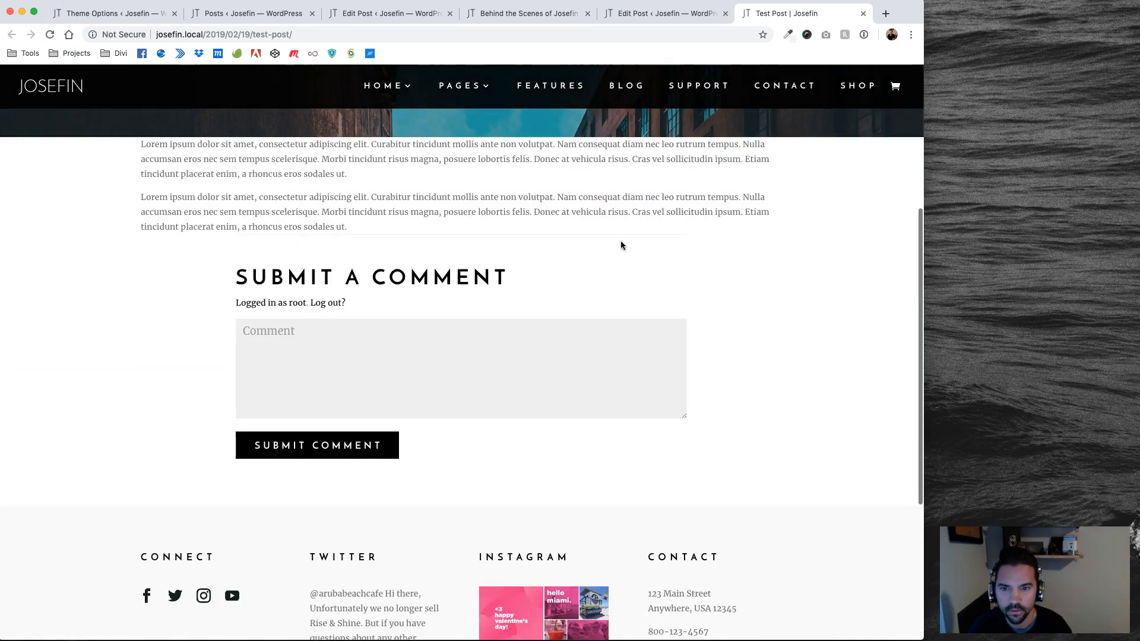
pyautogui.scroll(5, 621, 243)
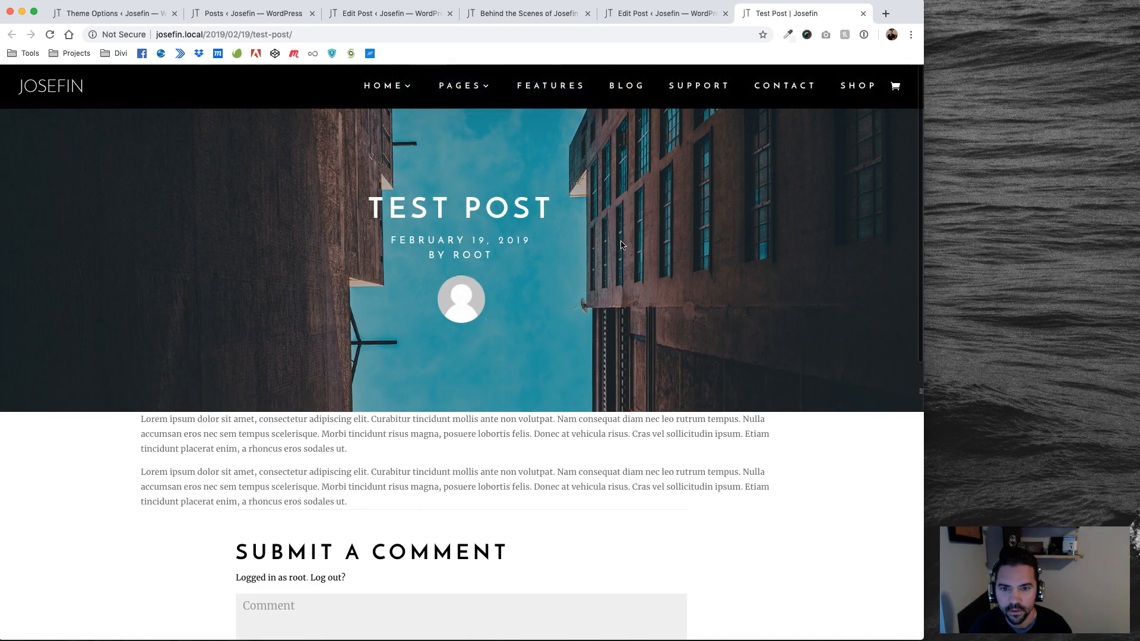
# Step: Examine the content section's custom padding, including for tablet, in the "Behind the Scenes of Josefin" post, and return to editing Test Post
pyautogui.click(671, 14)
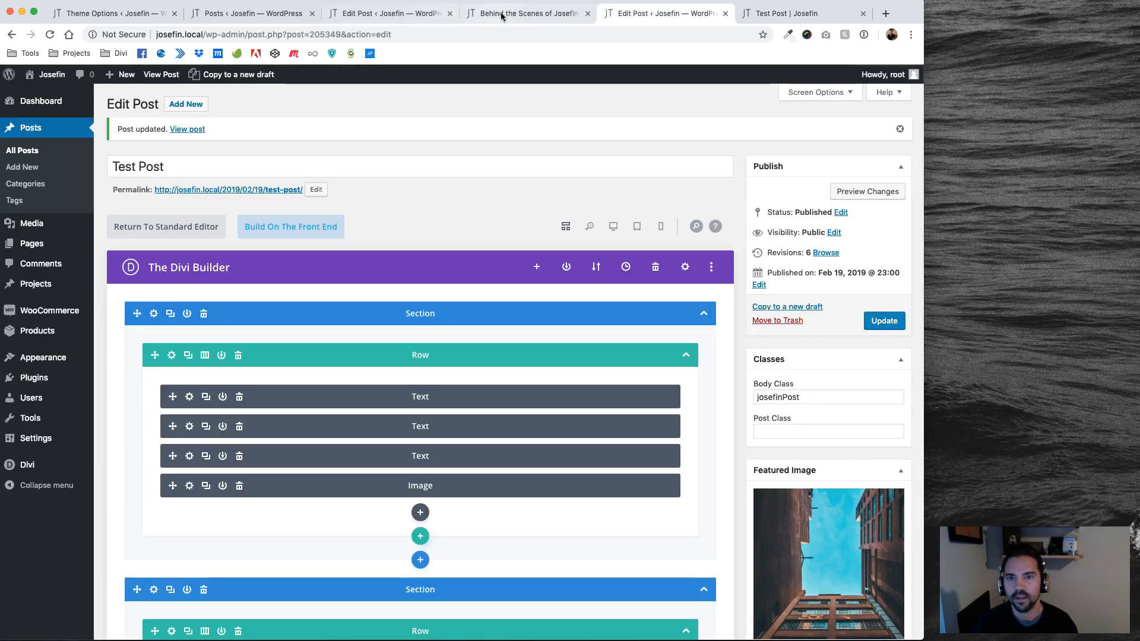
pyautogui.click(522, 13)
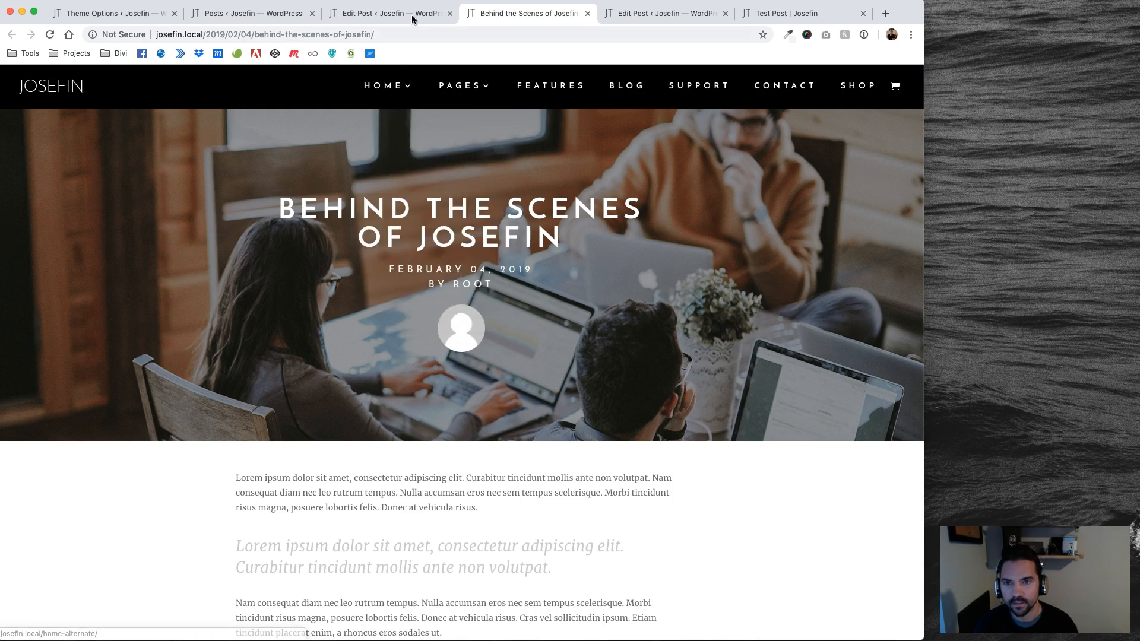
pyautogui.click(386, 13)
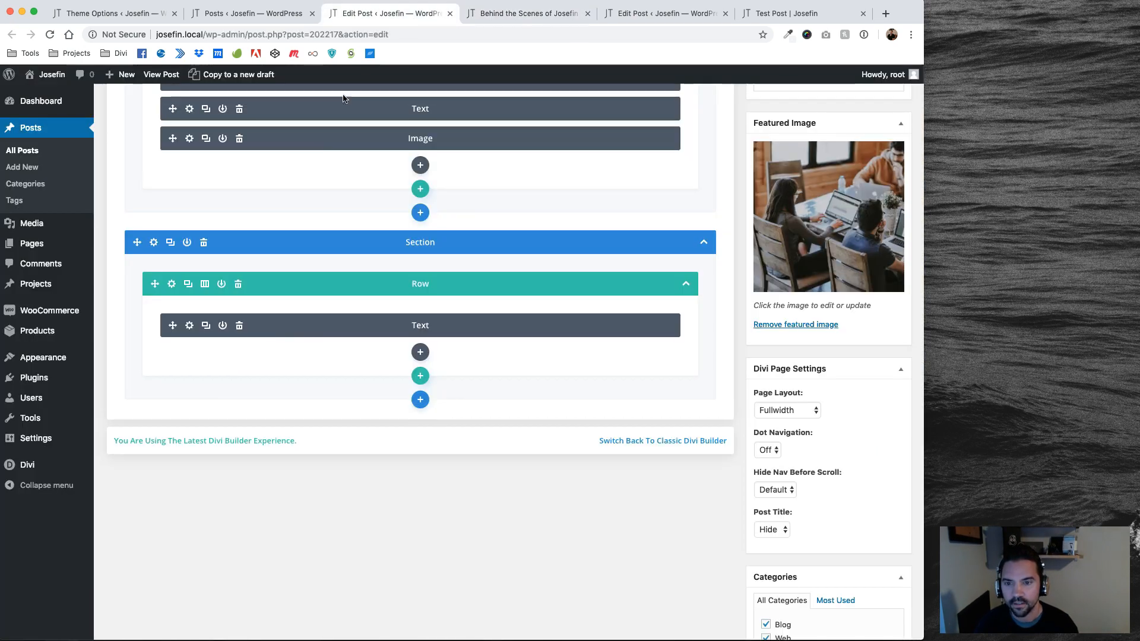
pyautogui.click(154, 242)
pyautogui.click(497, 246)
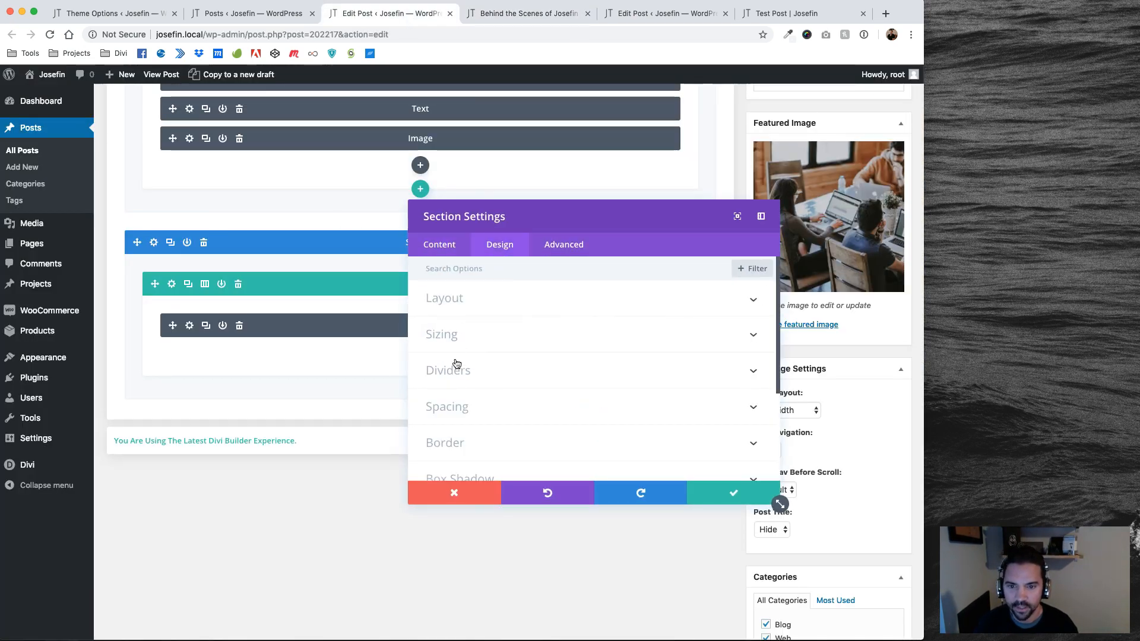
pyautogui.click(461, 408)
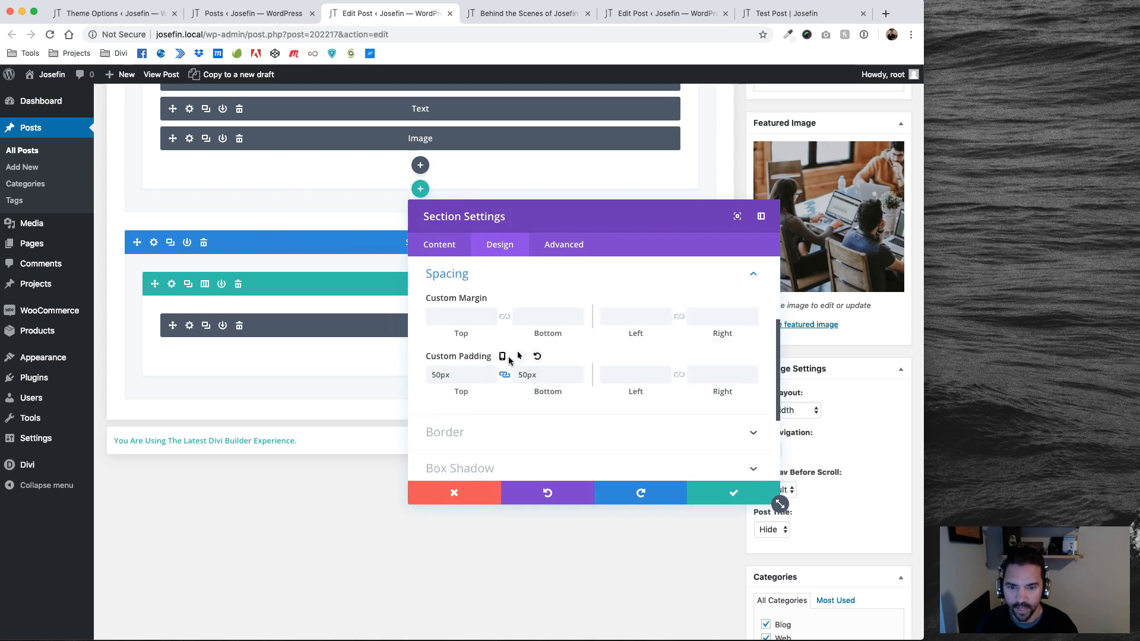
pyautogui.click(502, 357)
pyautogui.click(574, 377)
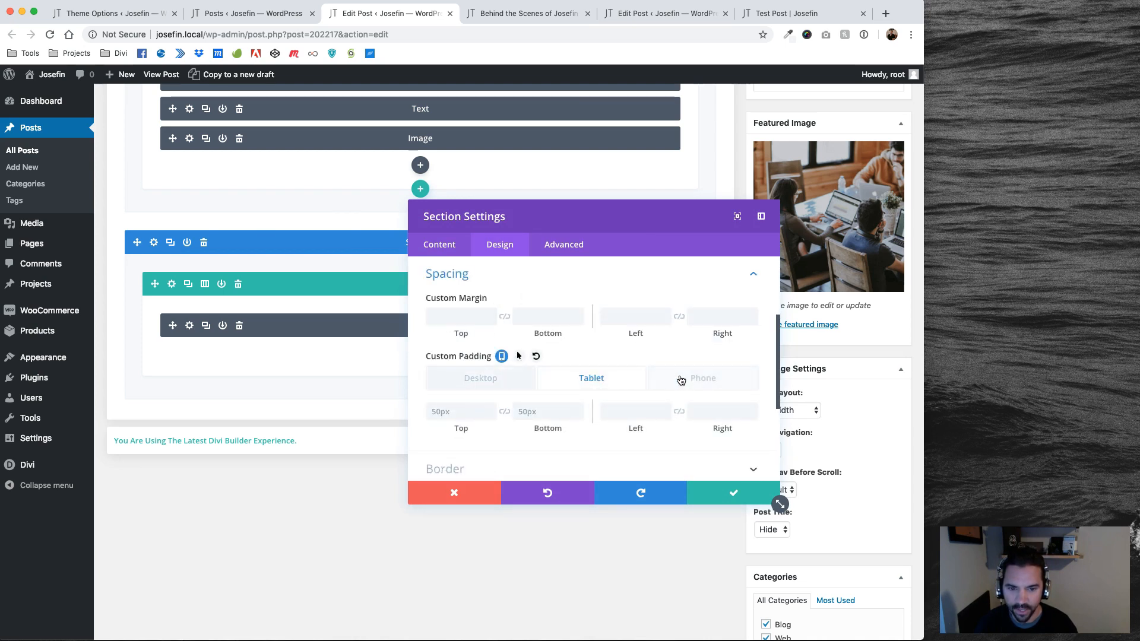
pyautogui.click(722, 501)
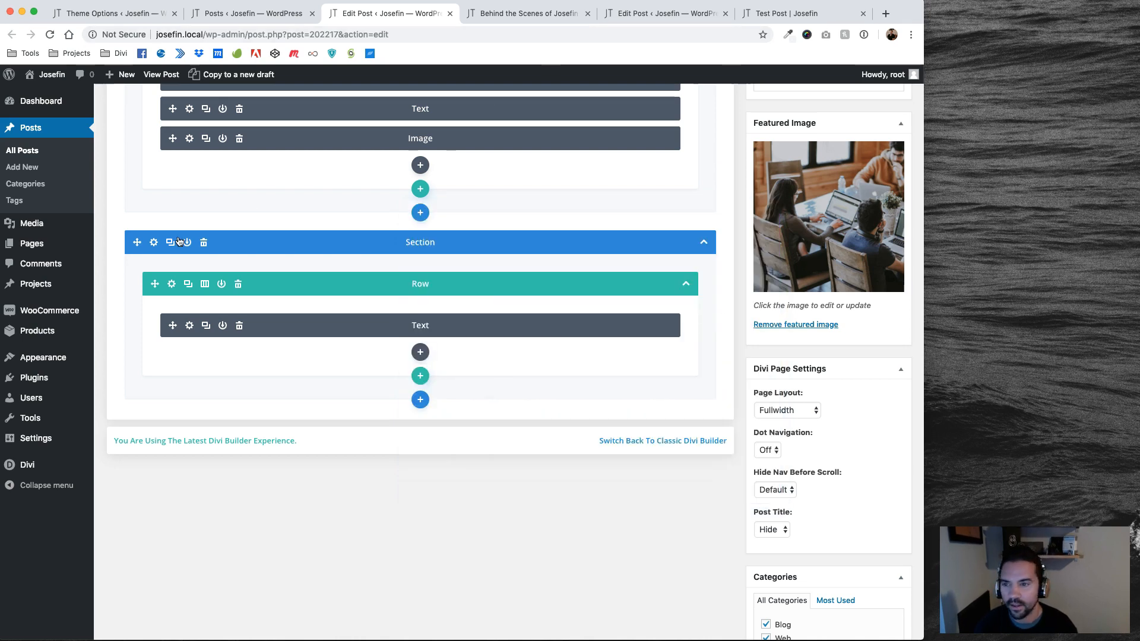
pyautogui.click(665, 13)
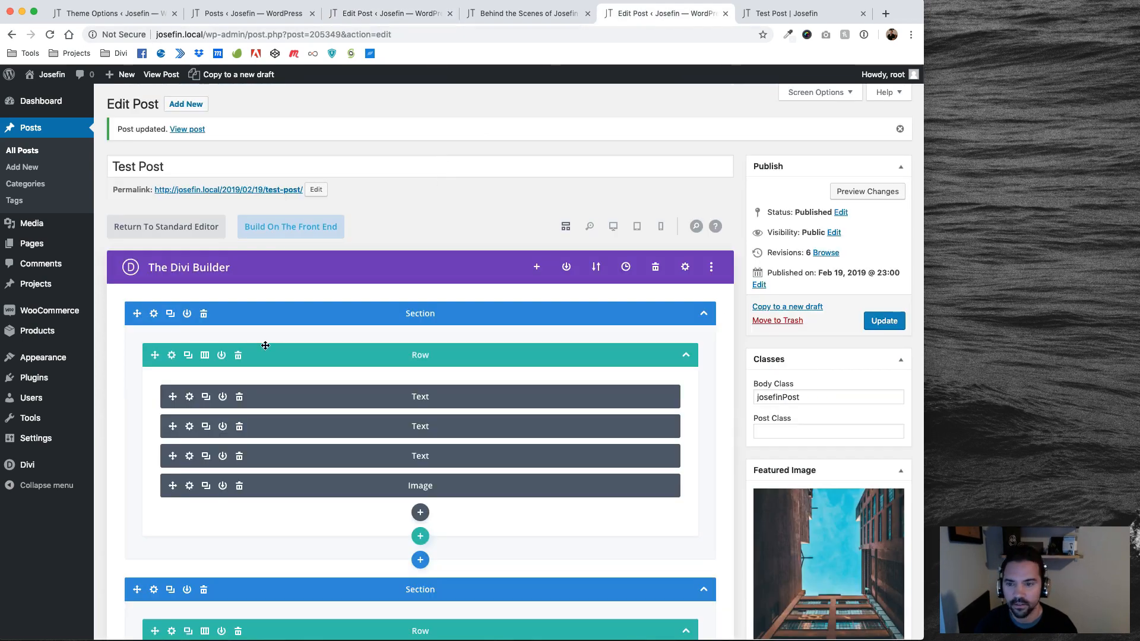
# Step: Find the spacing options of Test Post's content section, set its custom top padding, and save the section settings
pyautogui.scroll(-5, 273, 356)
pyautogui.click(153, 402)
pyautogui.write('spacicng')
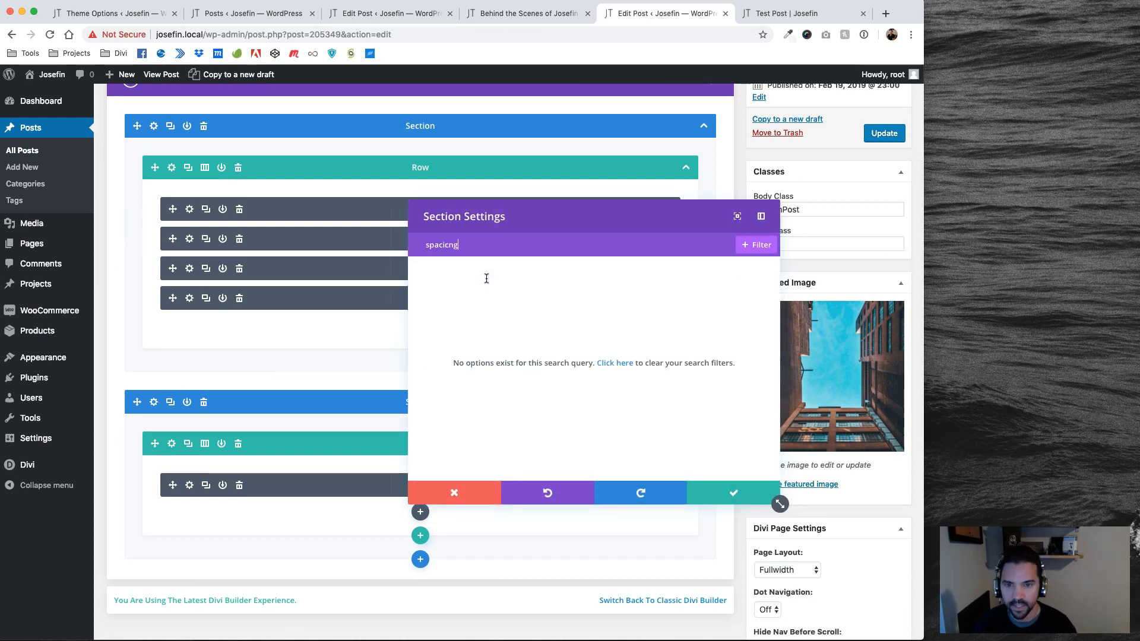
pyautogui.press('BackSpace')
pyautogui.press('BackSpace')
pyautogui.press('BackSpace')
pyautogui.press('BackSpace')
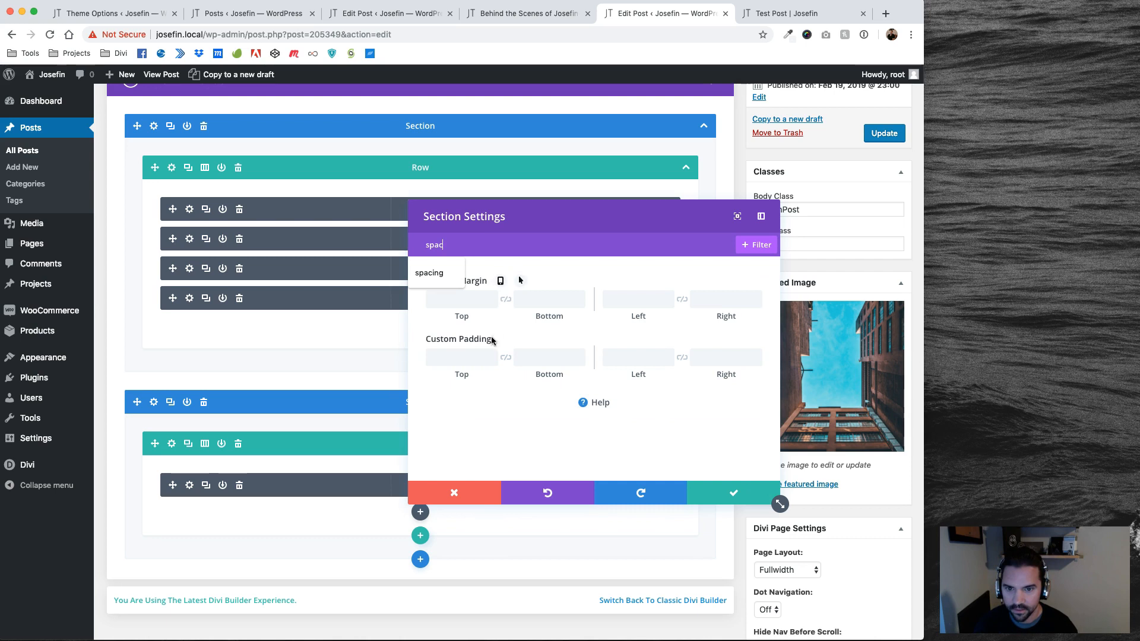
pyautogui.click(457, 357)
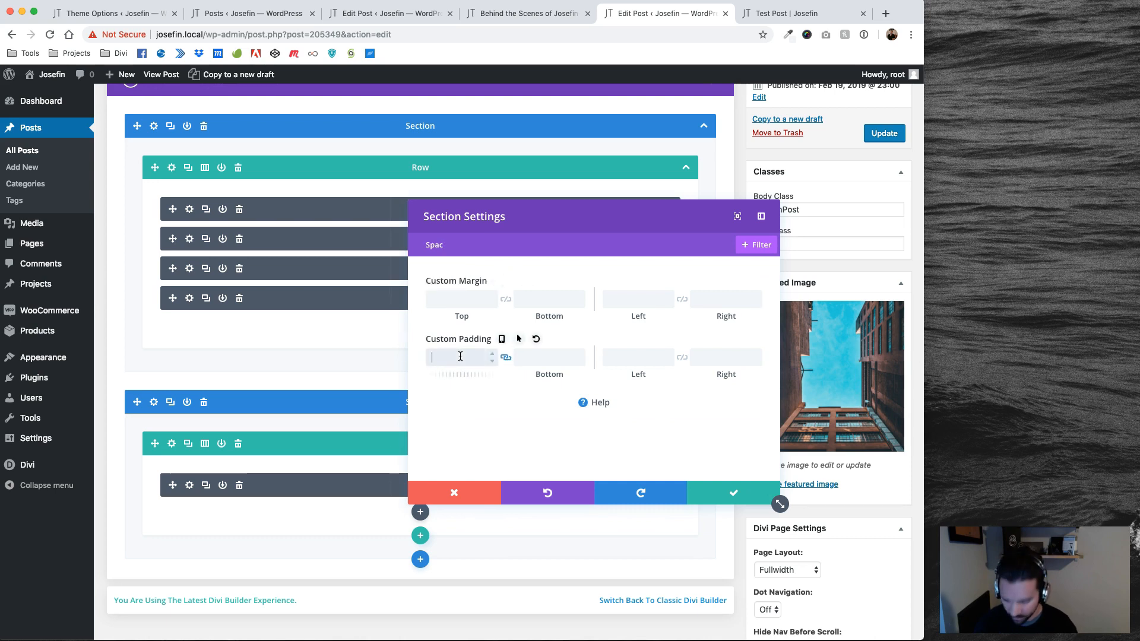
pyautogui.click(728, 494)
# Step: Examine the sizing settings of the content section and its row in the "Behind the Scenes of Josefin" post
pyautogui.click(536, 11)
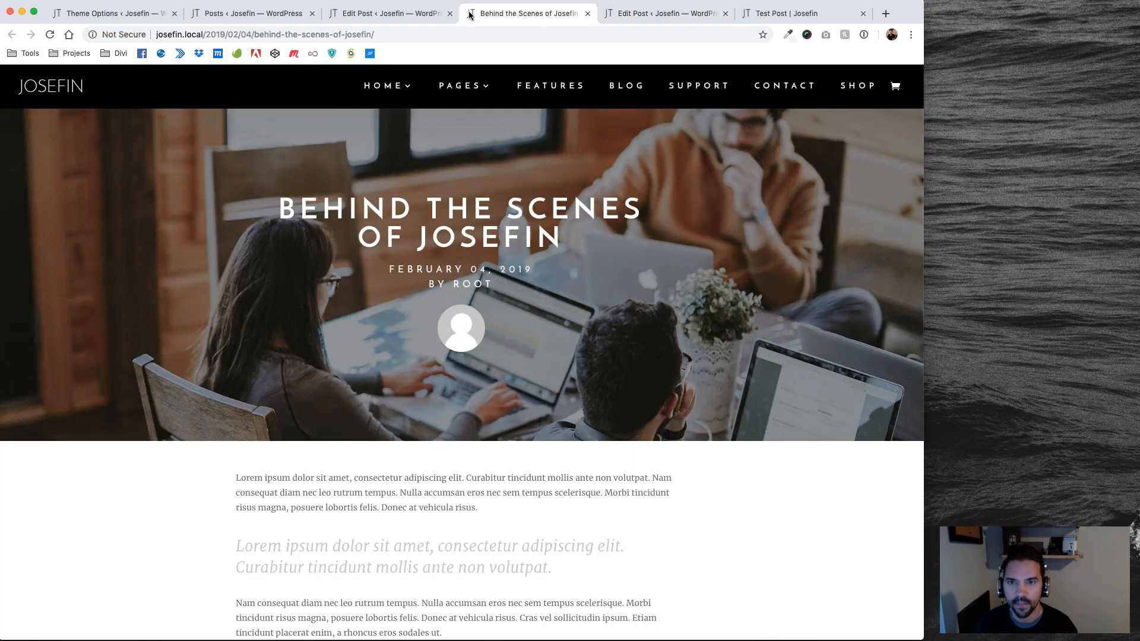
pyautogui.click(409, 16)
pyautogui.click(155, 244)
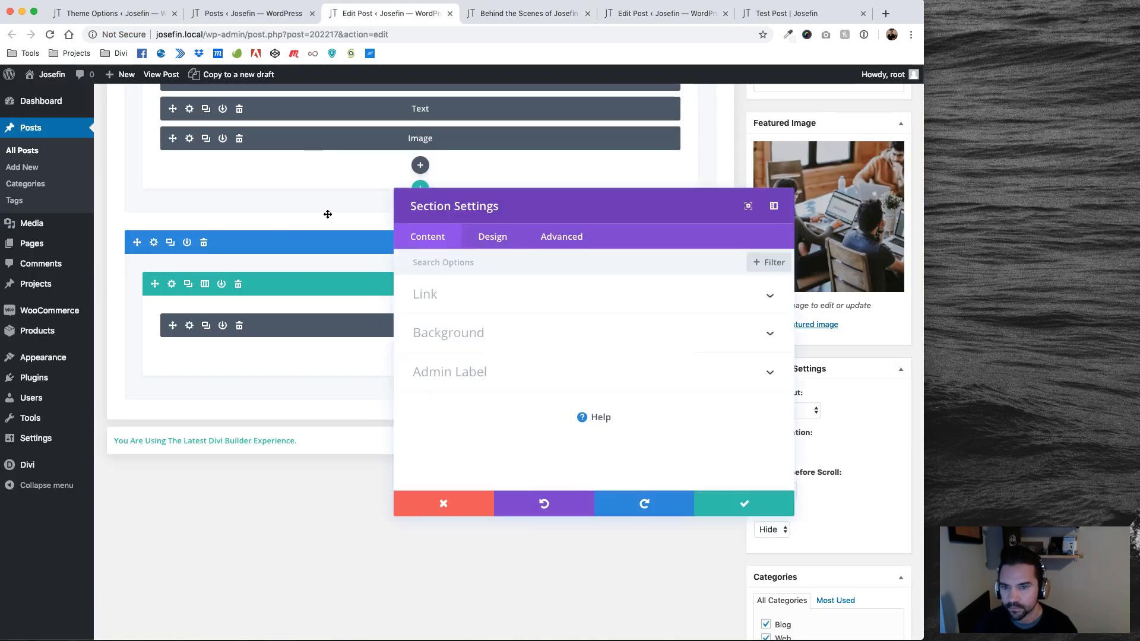
pyautogui.click(492, 249)
pyautogui.click(467, 335)
pyautogui.scroll(-2, 466, 349)
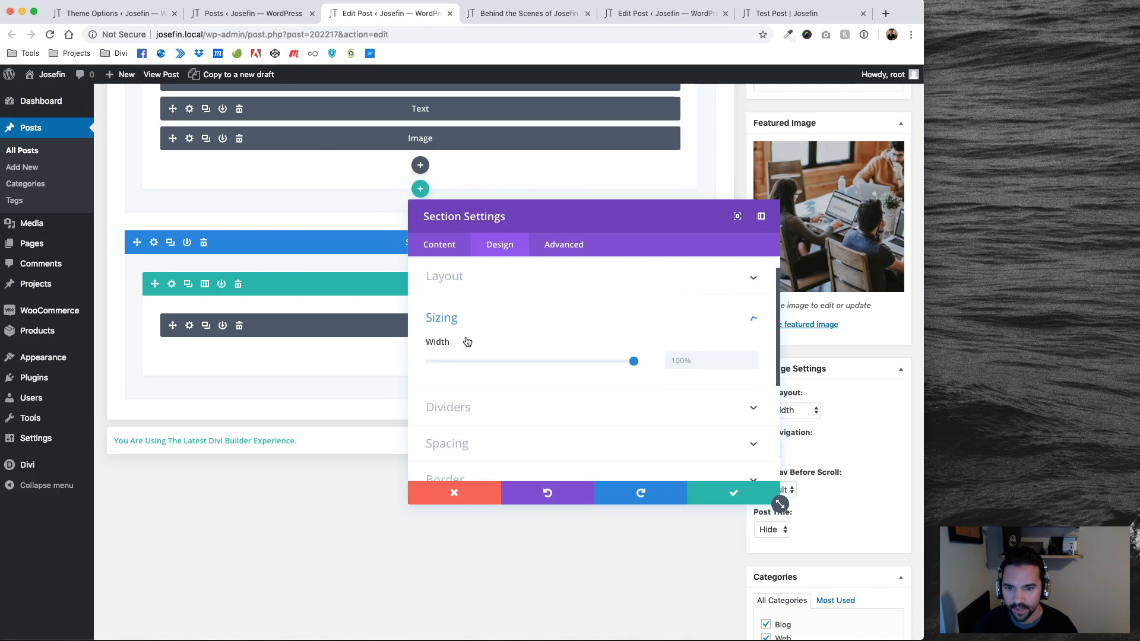
pyautogui.click(712, 492)
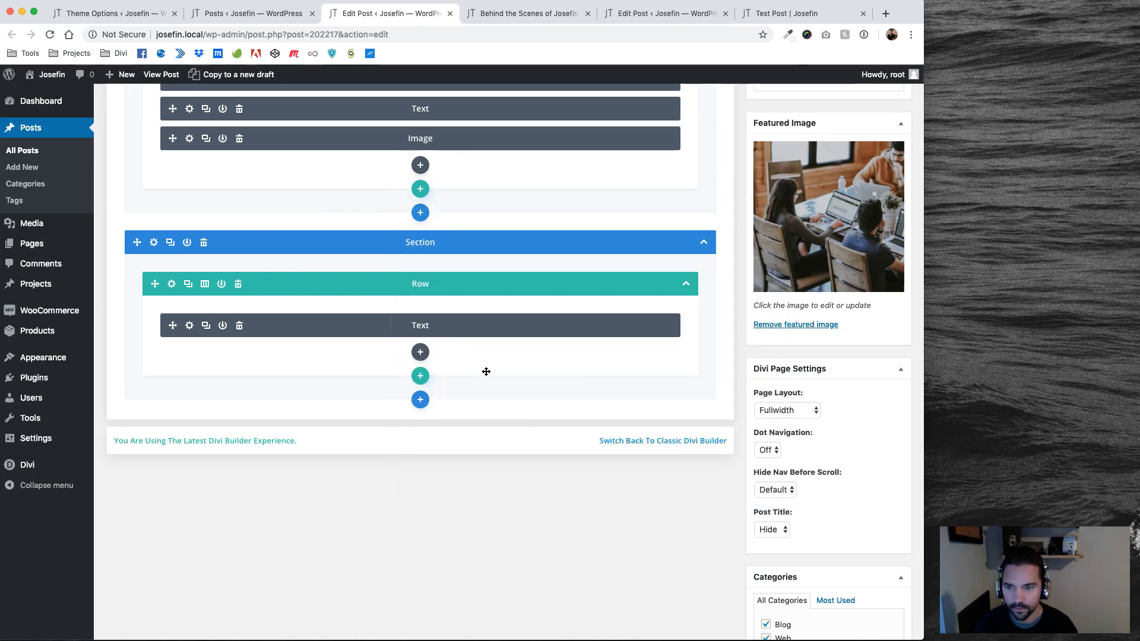
pyautogui.click(172, 284)
pyautogui.click(500, 244)
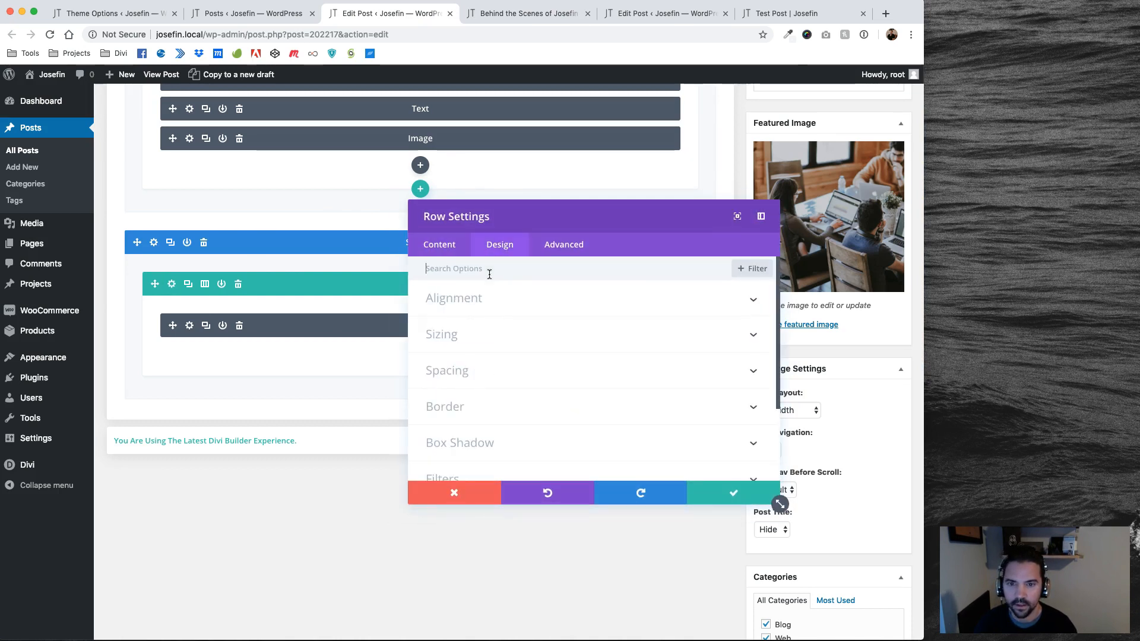
pyautogui.click(459, 347)
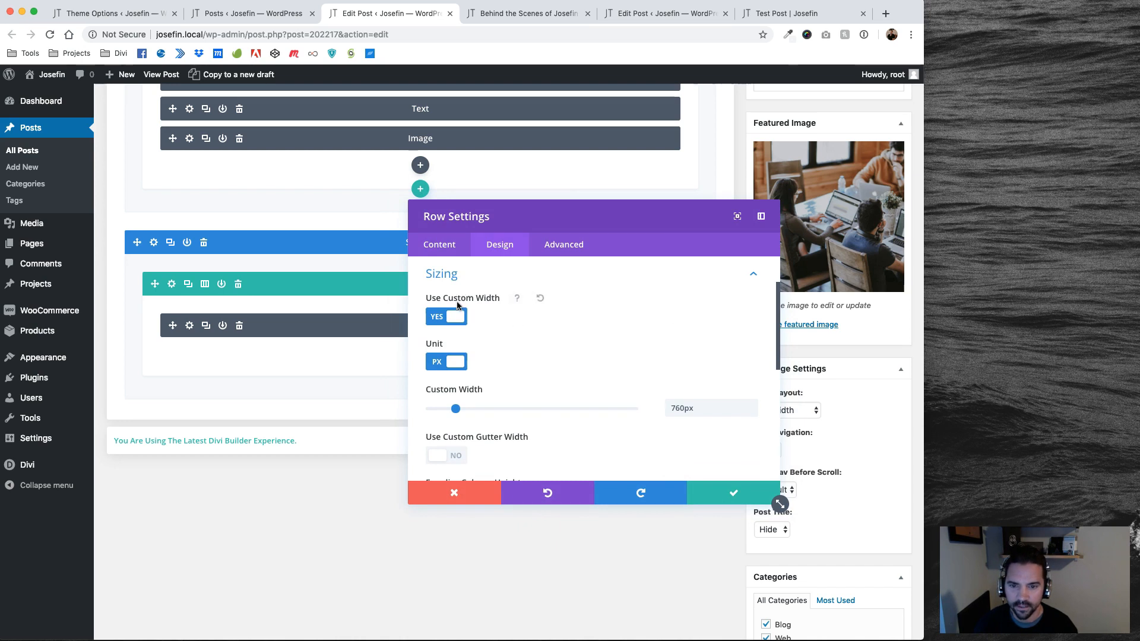
pyautogui.click(711, 490)
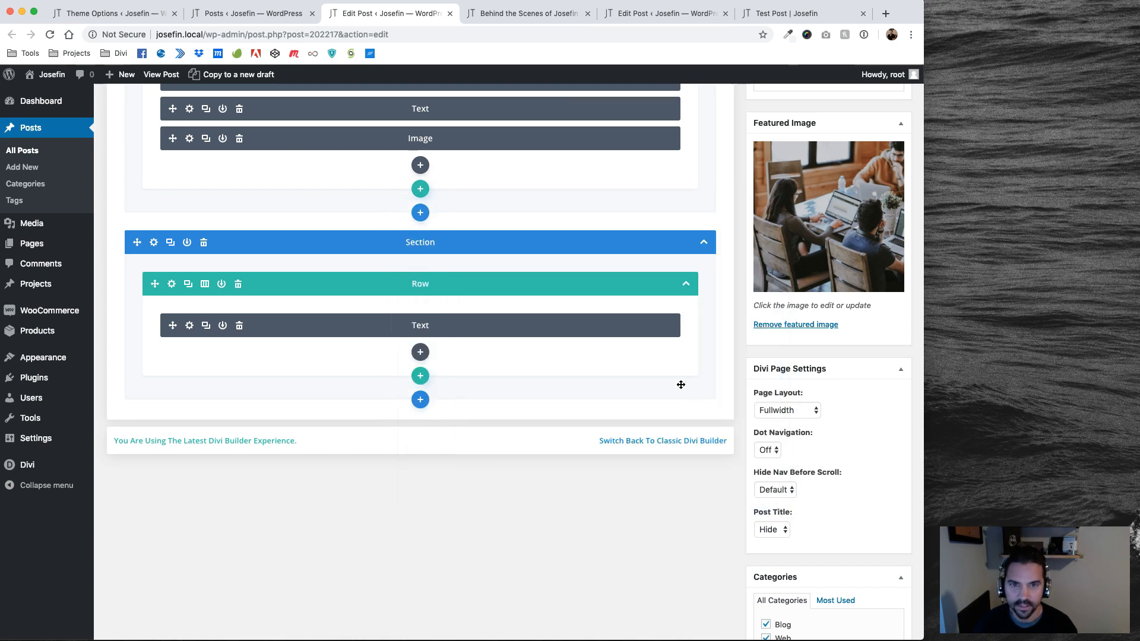
# Step: Enable a custom width for Test Post's content row, set it to 760px, and save the row settings
pyautogui.click(653, 20)
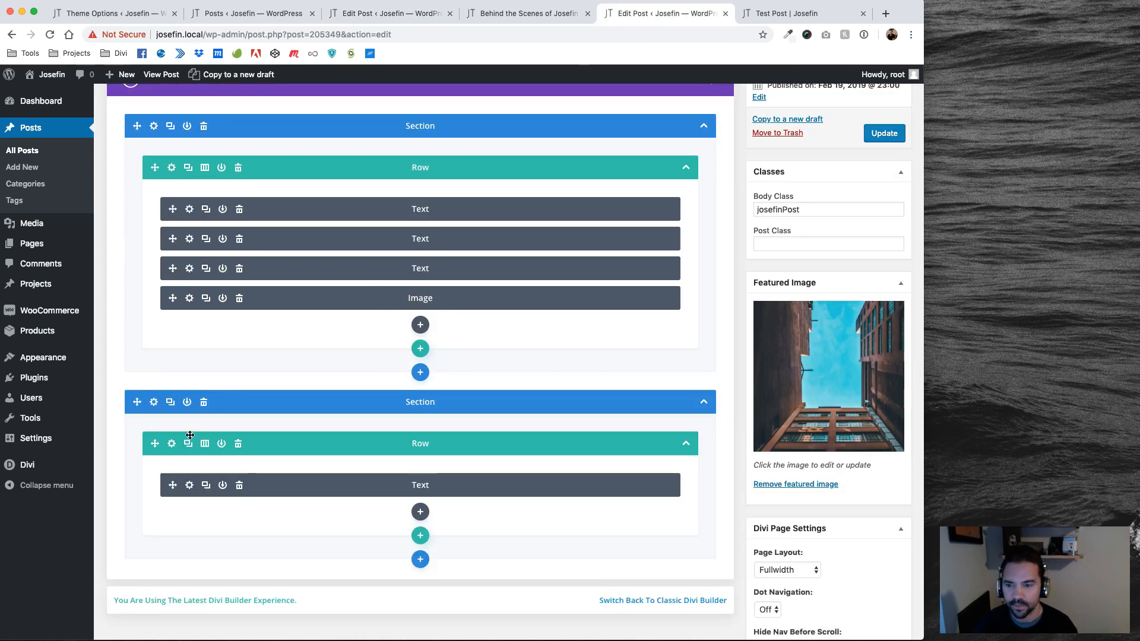
pyautogui.click(172, 444)
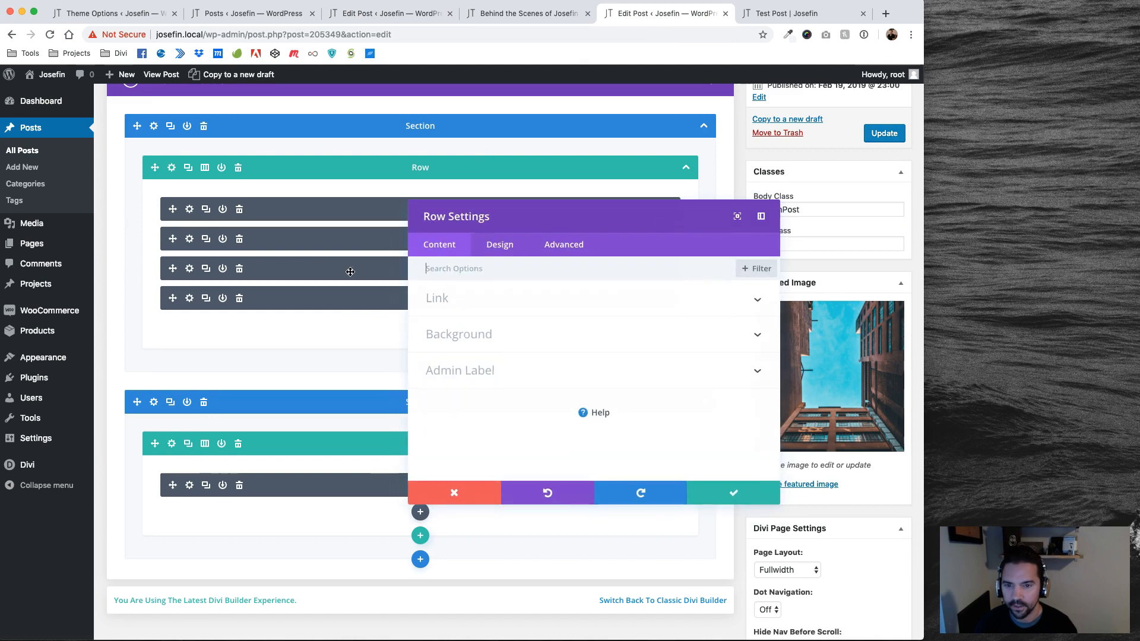
pyautogui.click(499, 244)
pyautogui.scroll(-1, 463, 330)
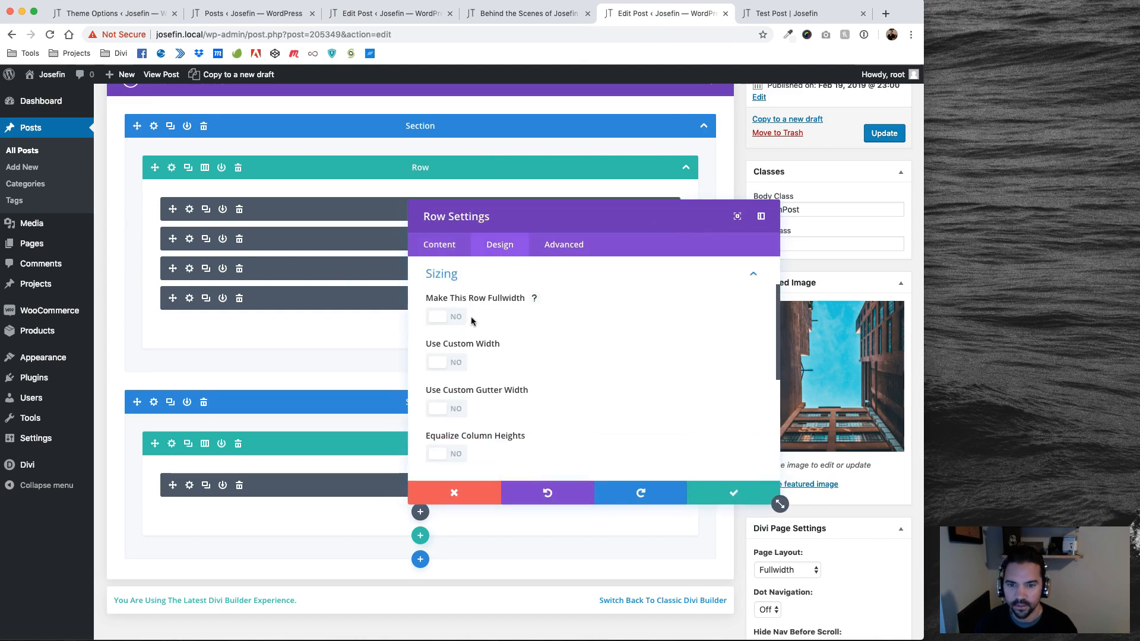
pyautogui.click(453, 360)
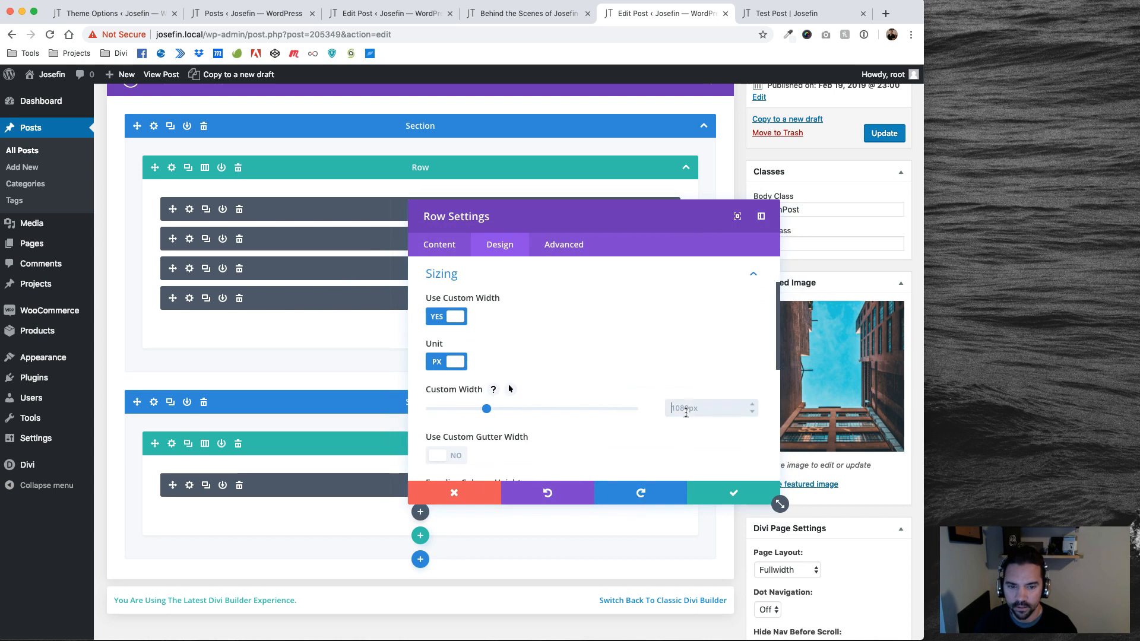
pyautogui.click(718, 426)
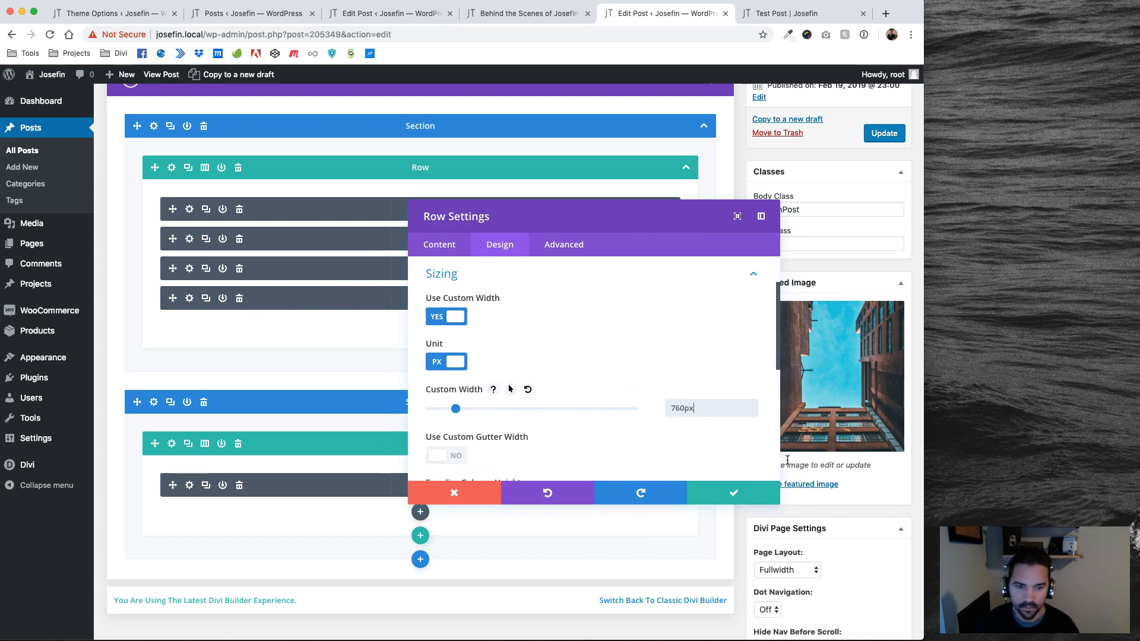
pyautogui.click(734, 493)
# Step: Update Test Post with the new section and row settings and reload its live page
pyautogui.click(884, 133)
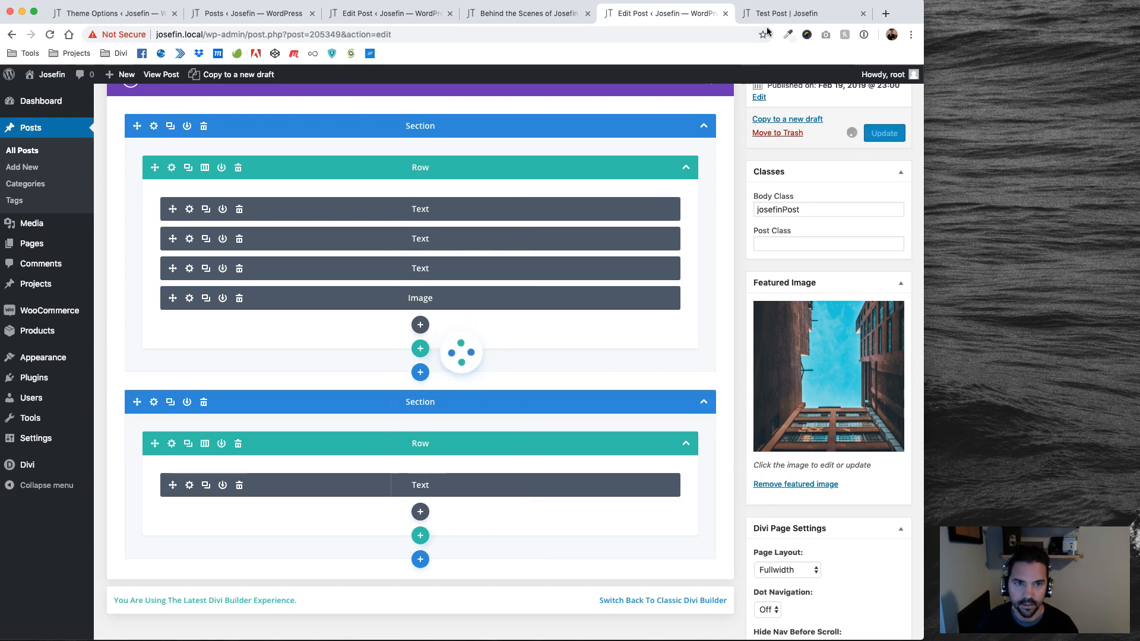
pyautogui.click(792, 13)
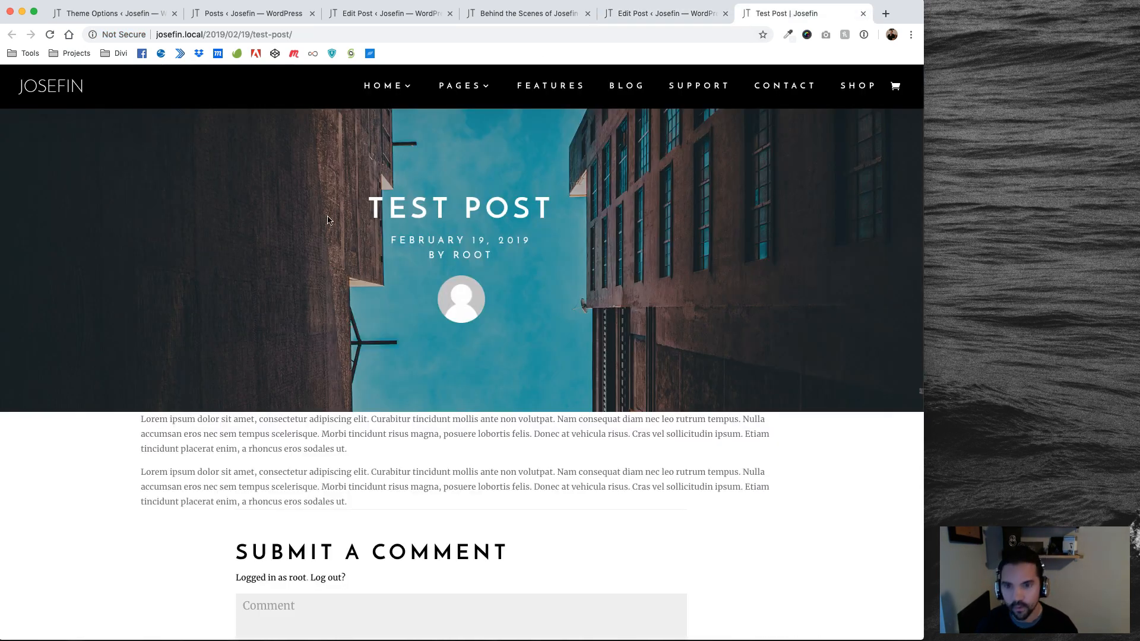
pyautogui.press('super+r')
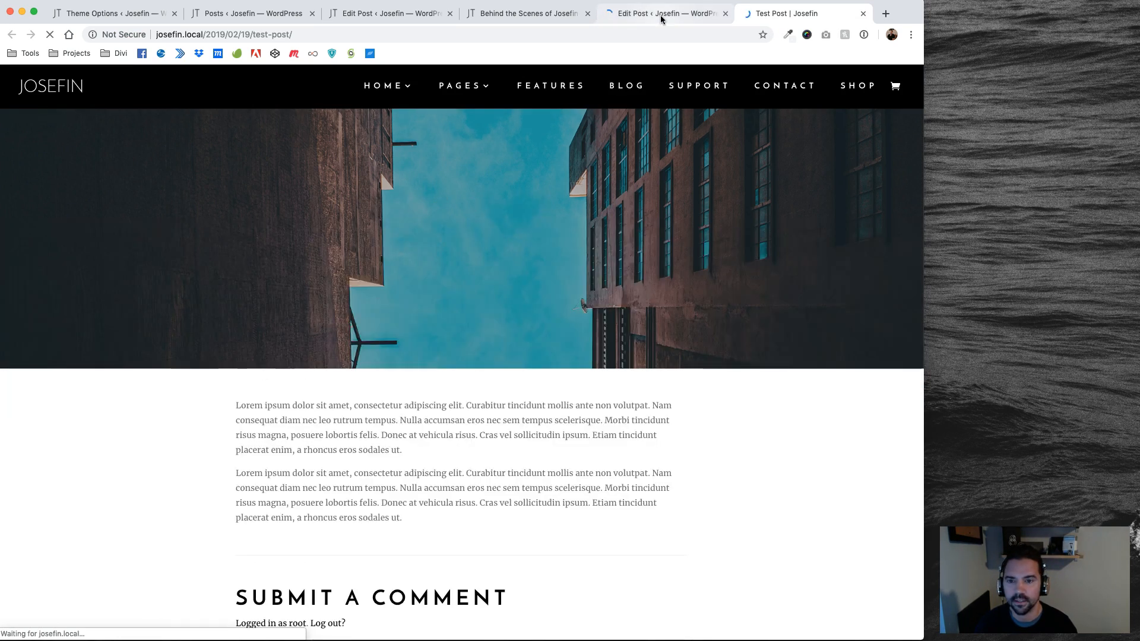
# Step: Compare the live "Behind the Scenes of Josefin" post with the live Test Post, checking header, content width and spacing
pyautogui.click(509, 15)
pyautogui.moveTo(461, 87)
pyautogui.scroll(-5, 486, 243)
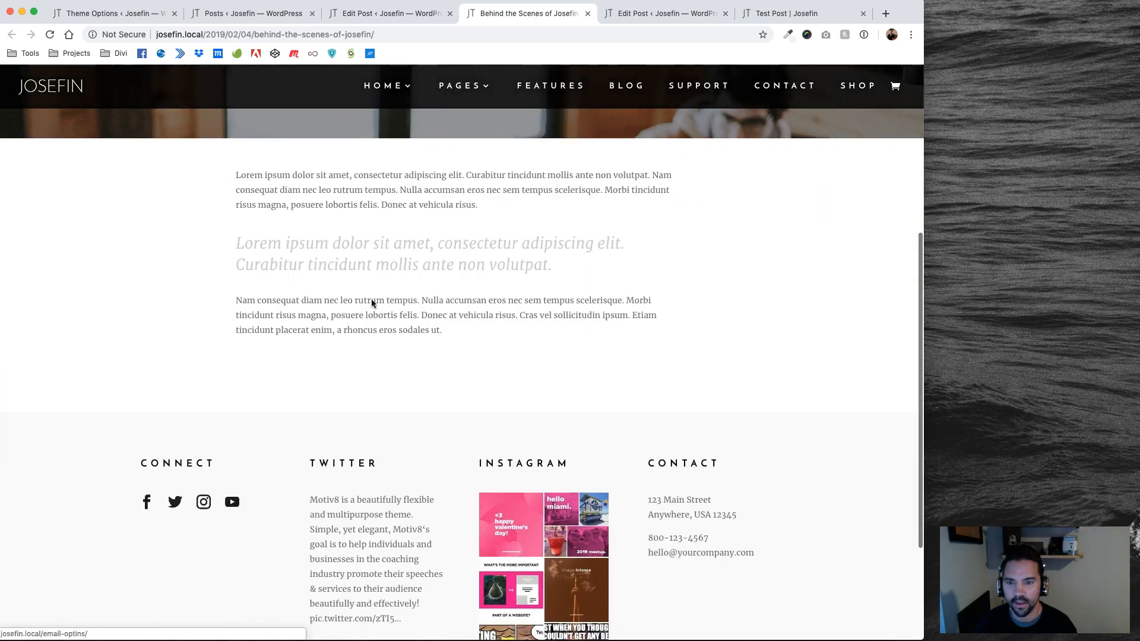
pyautogui.scroll(5, 525, 288)
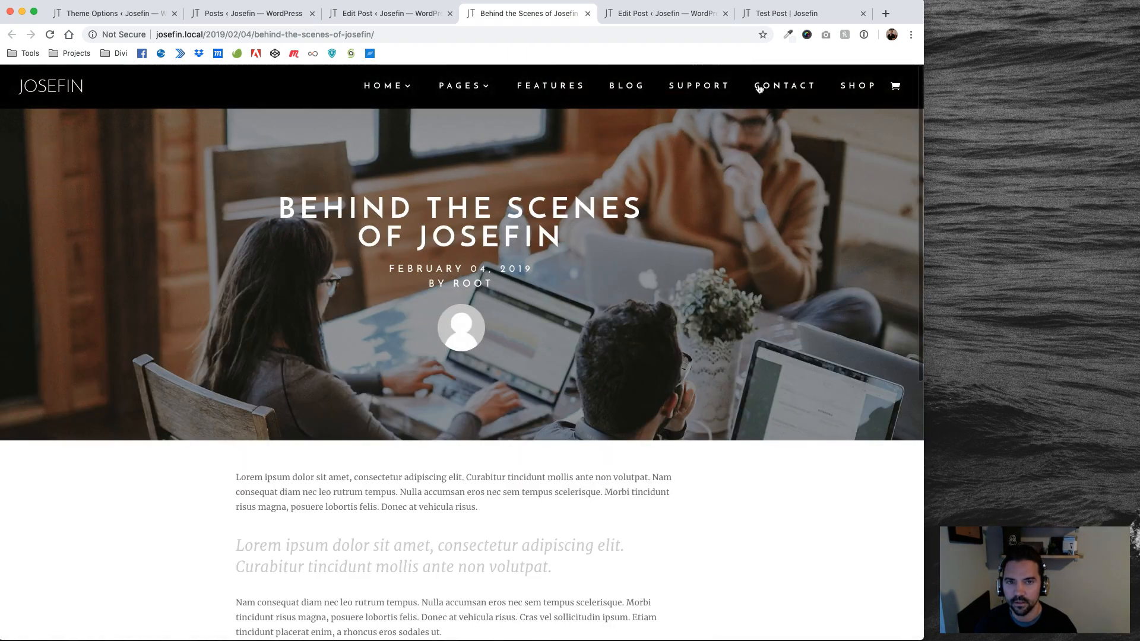
pyautogui.click(785, 17)
pyautogui.scroll(-2, 578, 266)
pyautogui.scroll(2, 578, 266)
pyautogui.moveTo(460, 86)
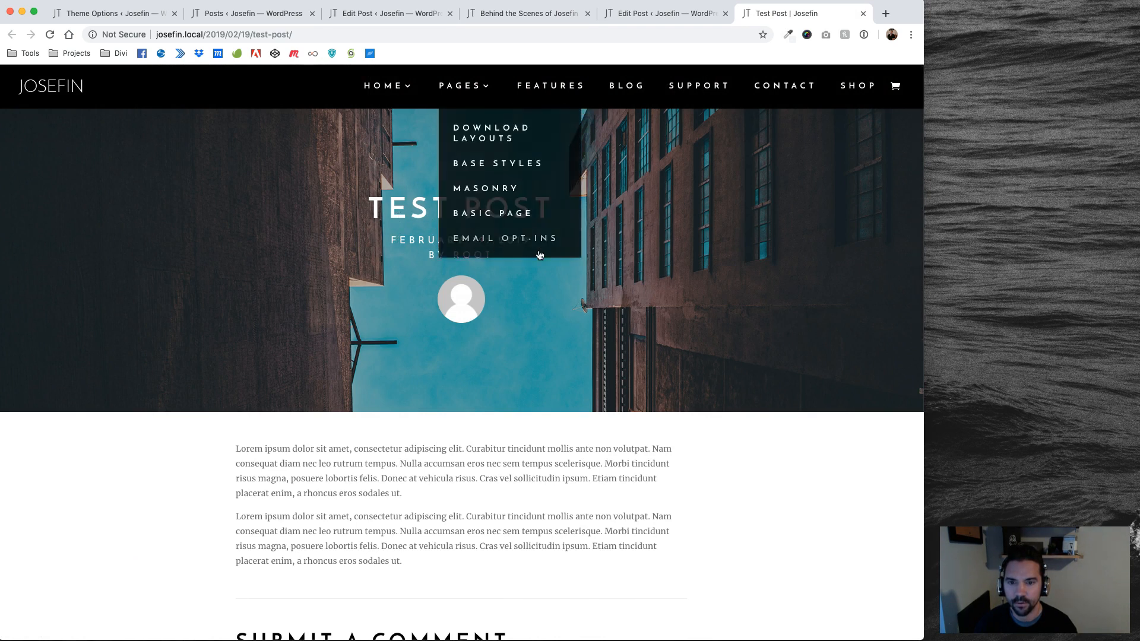
pyautogui.scroll(-4, 496, 351)
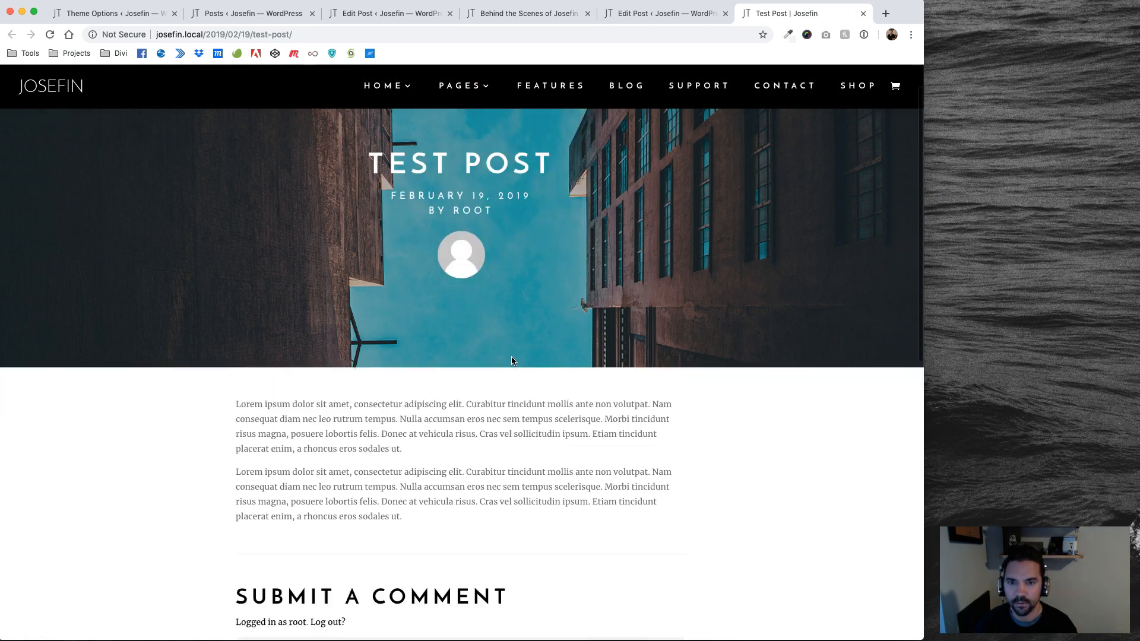
pyautogui.scroll(4, 430, 480)
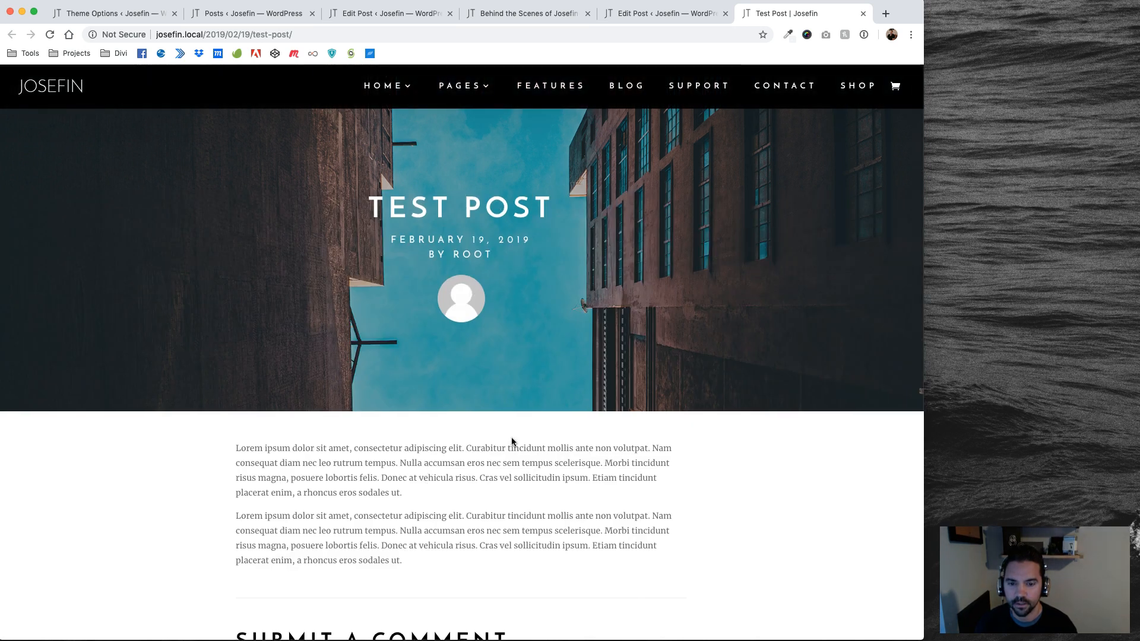
pyautogui.scroll(-8, 511, 440)
pyautogui.scroll(4, 512, 440)
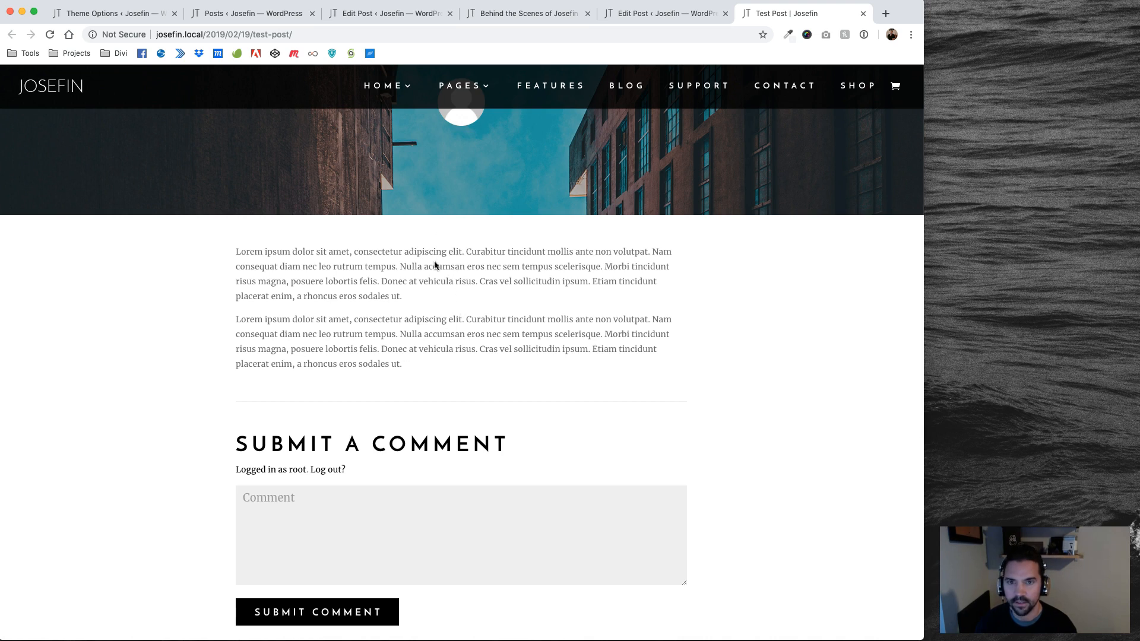
# Step: Recheck the custom width in the sizing settings of Test Post's content row and close the settings
pyautogui.click(638, 14)
pyautogui.scroll(-3, 501, 338)
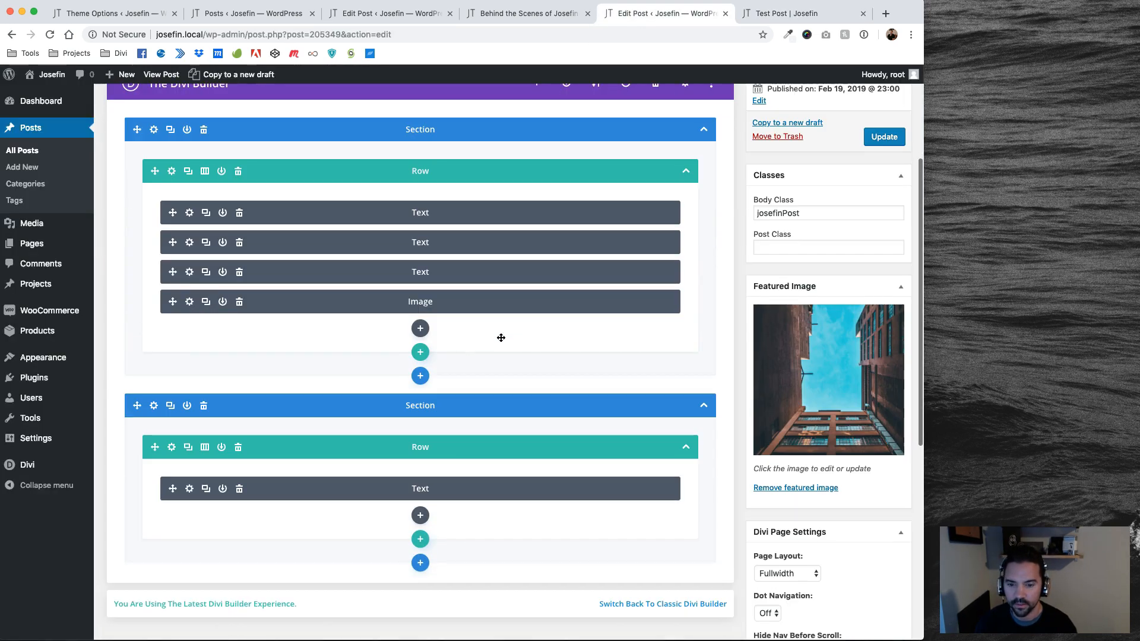
pyautogui.click(174, 448)
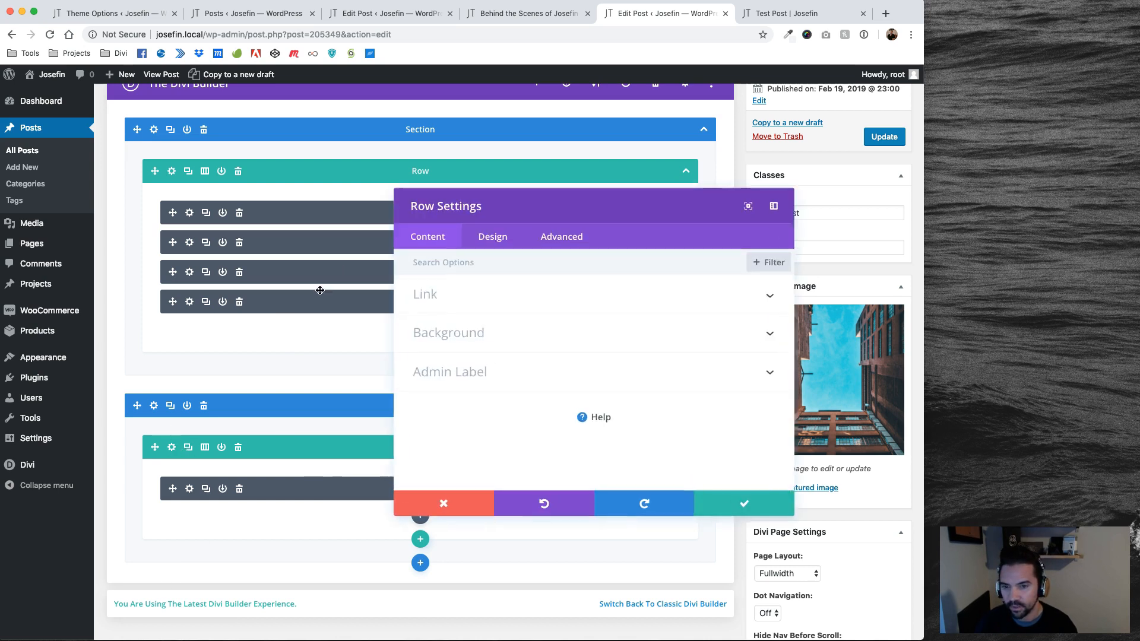
pyautogui.click(500, 244)
pyautogui.click(467, 341)
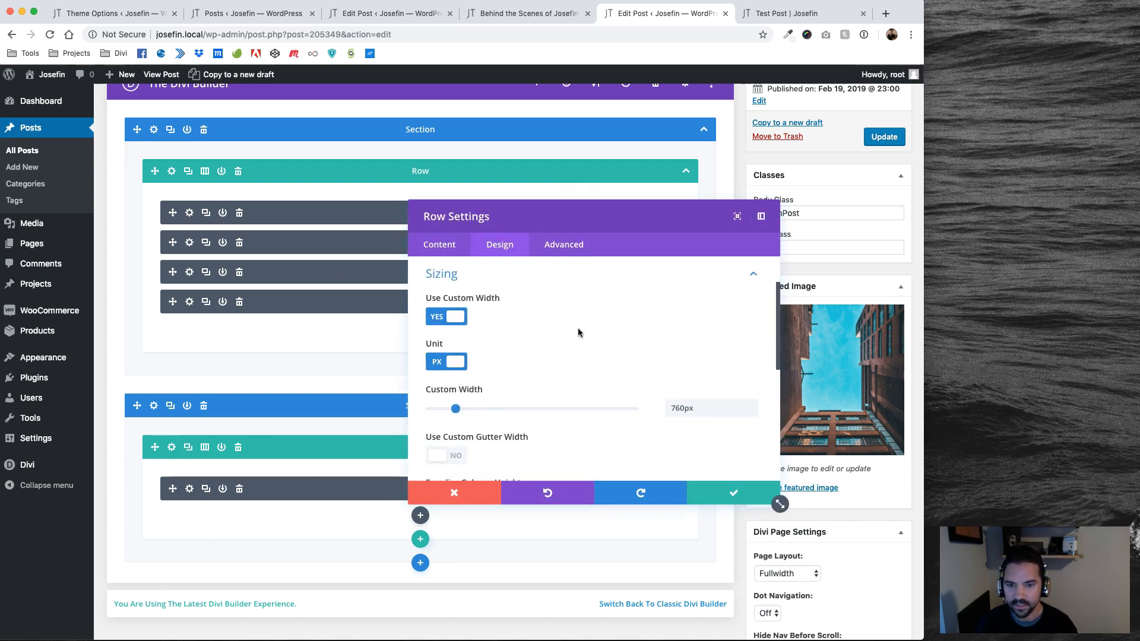
pyautogui.click(715, 498)
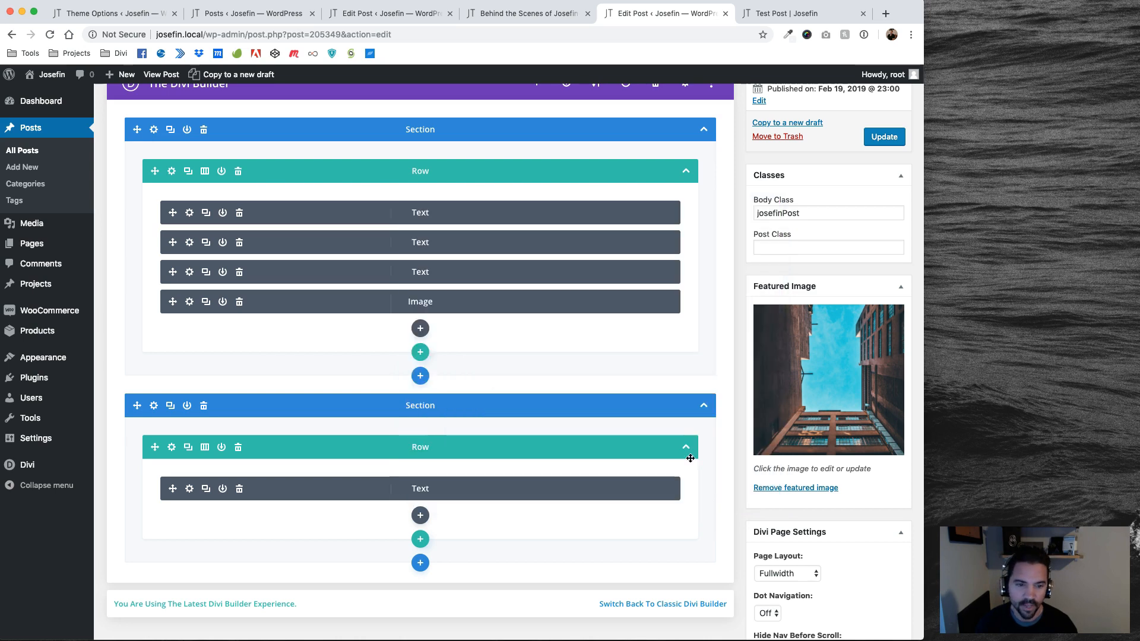
# Step: Review the finished layout on Test Post's live page from the header down to the comment form
pyautogui.click(804, 20)
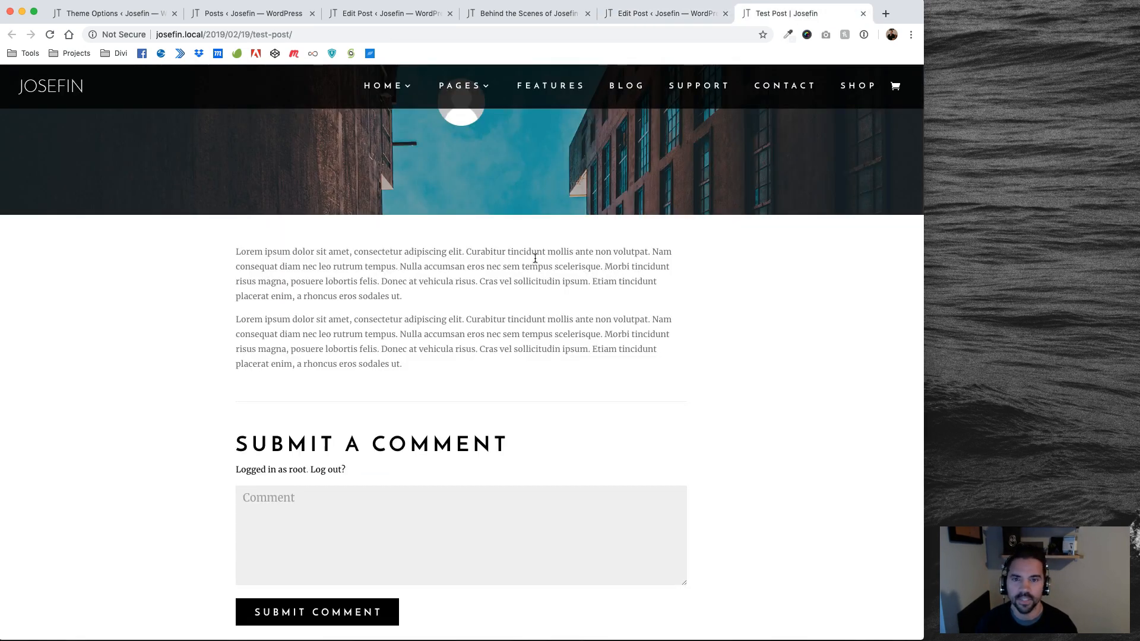
pyautogui.scroll(4, 552, 386)
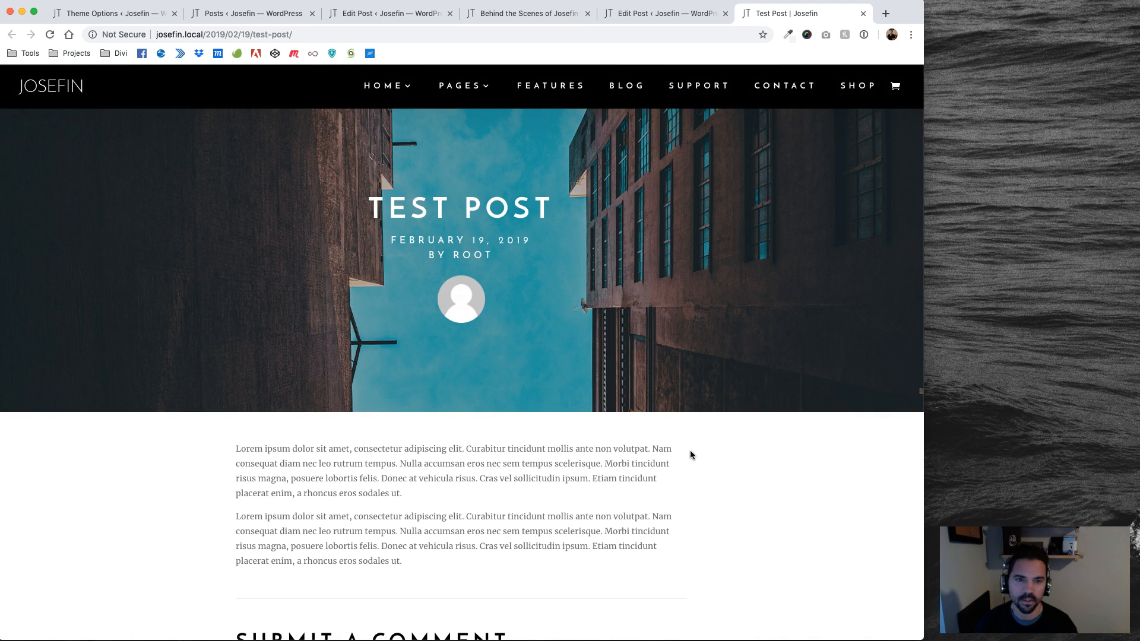
pyautogui.scroll(-6, 690, 455)
pyautogui.scroll(3, 613, 373)
pyautogui.scroll(1, 594, 356)
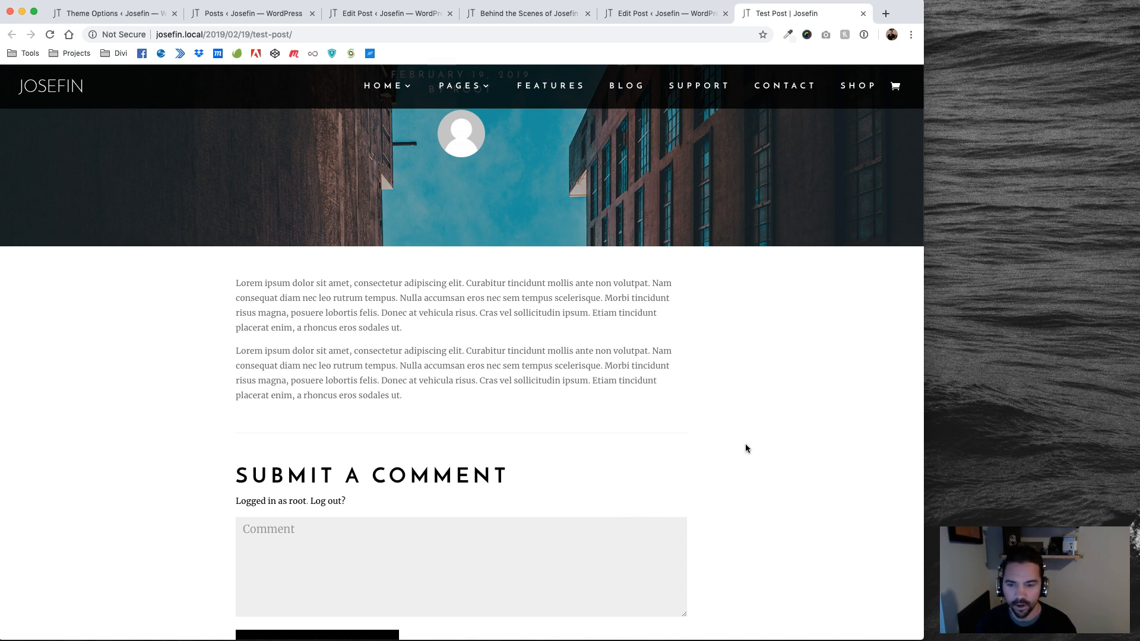
pyautogui.scroll(4, 745, 448)
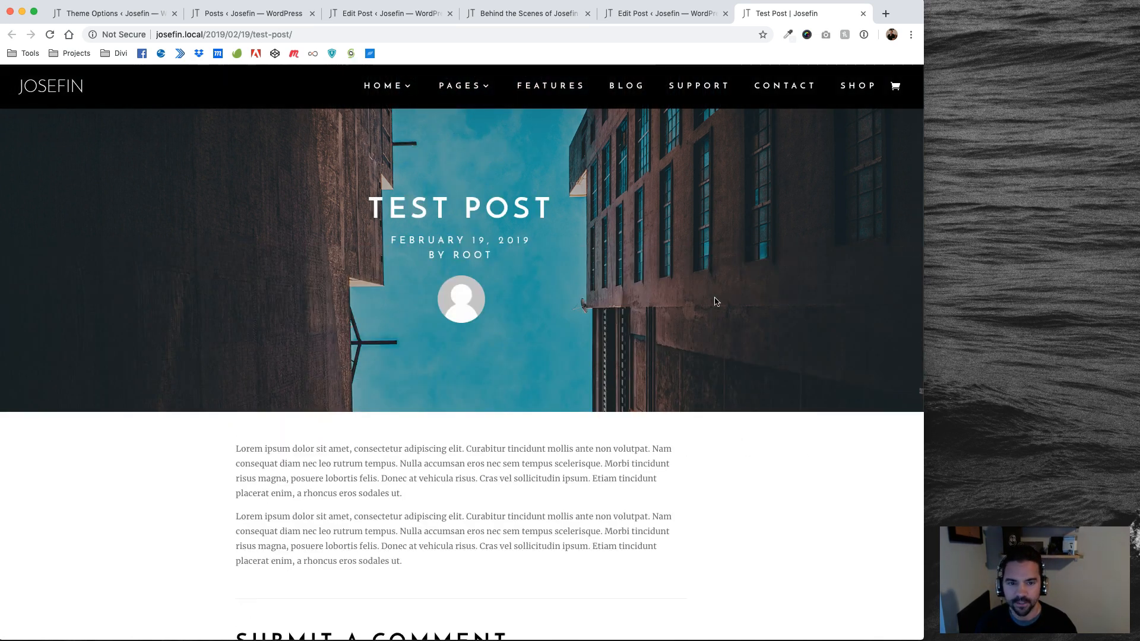